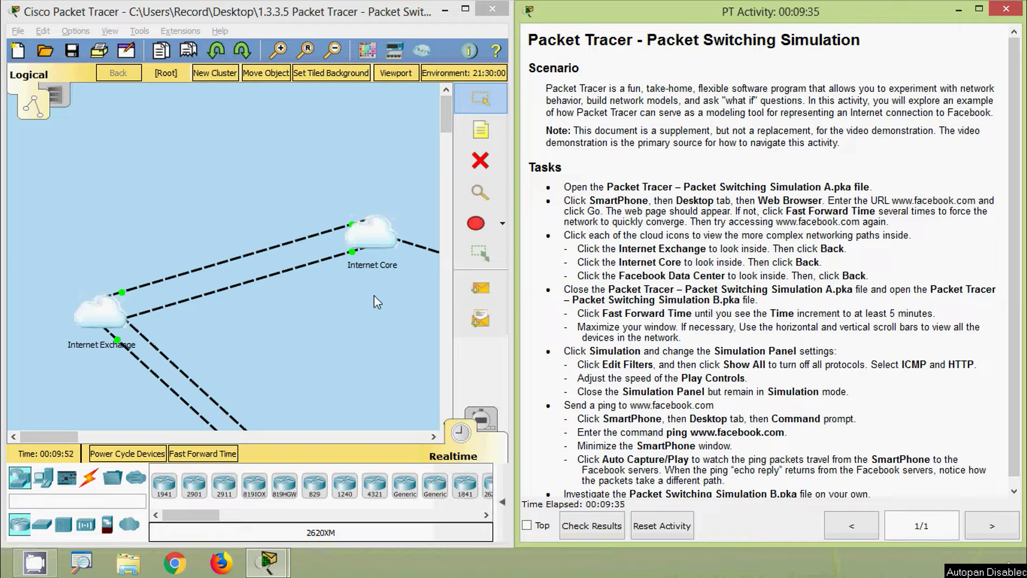
Open the SmartPhone's configuration window and launch its Web Browser
mouse_move(70, 436)
mouse_down()
mouse_move(101, 434)
mouse_move(68, 436)
mouse_up()
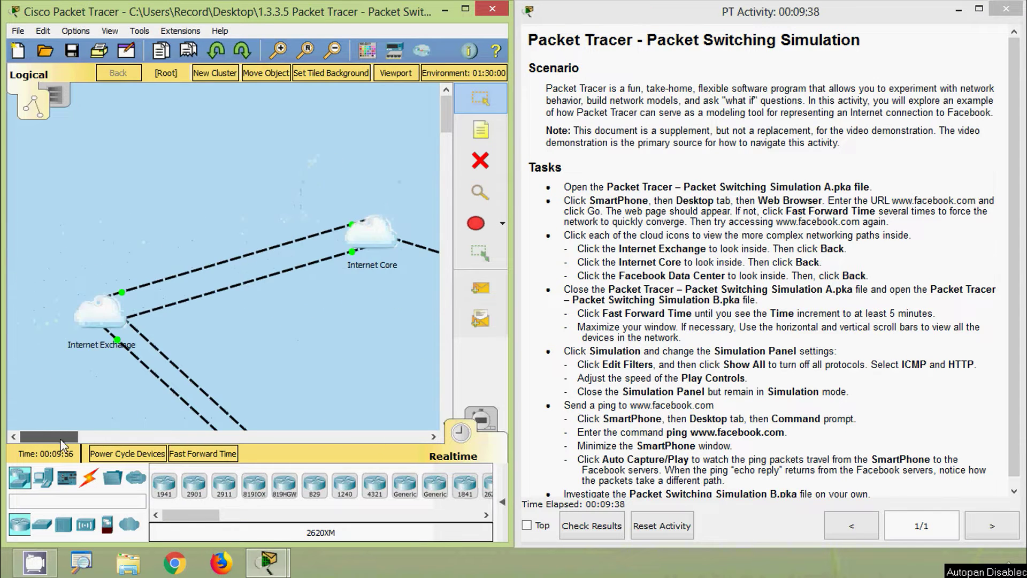
drag(448, 128, 447, 155)
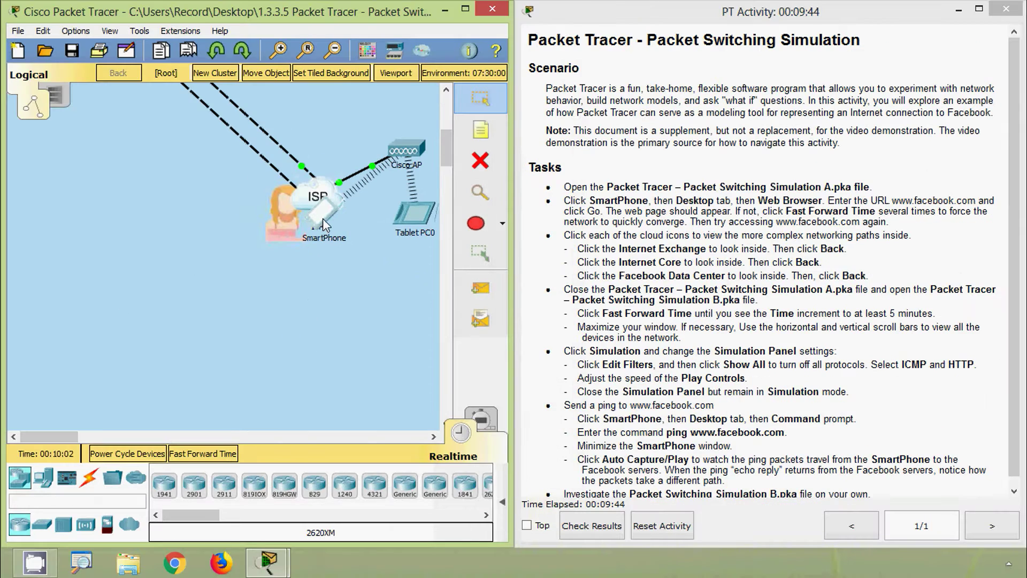
click(325, 218)
drag(834, 213, 600, 214)
drag(344, 78, 226, 52)
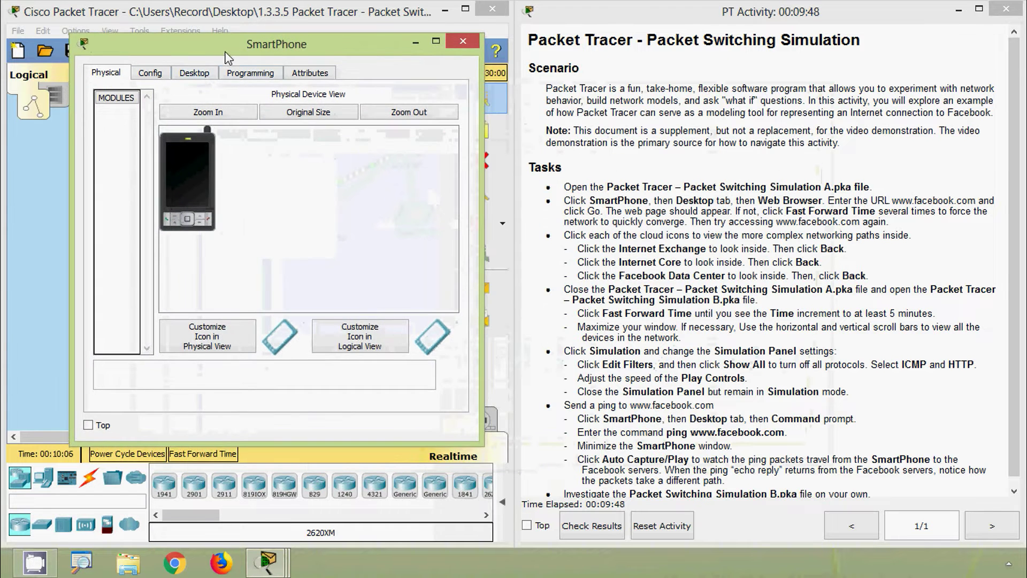
click(201, 73)
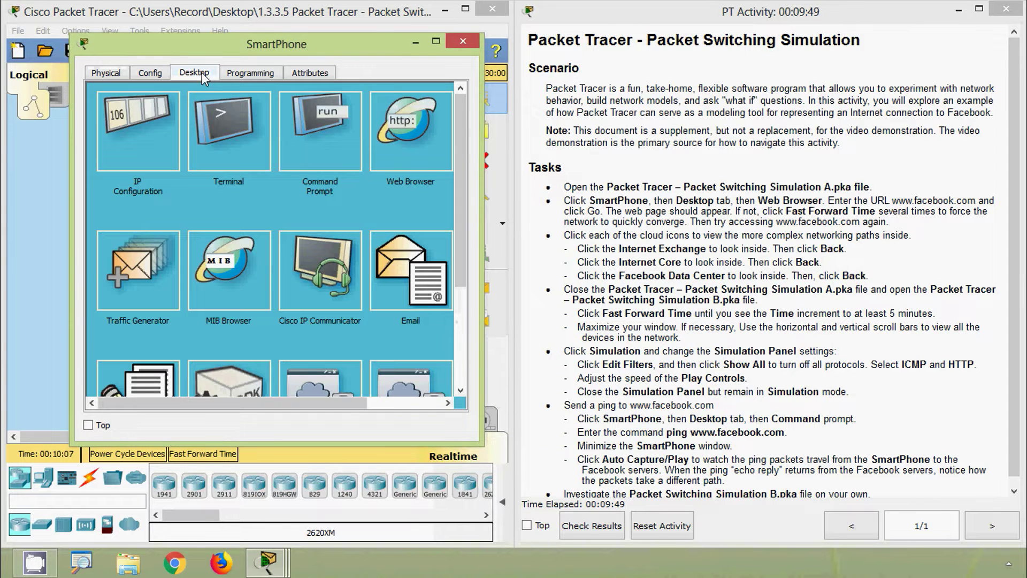
click(408, 154)
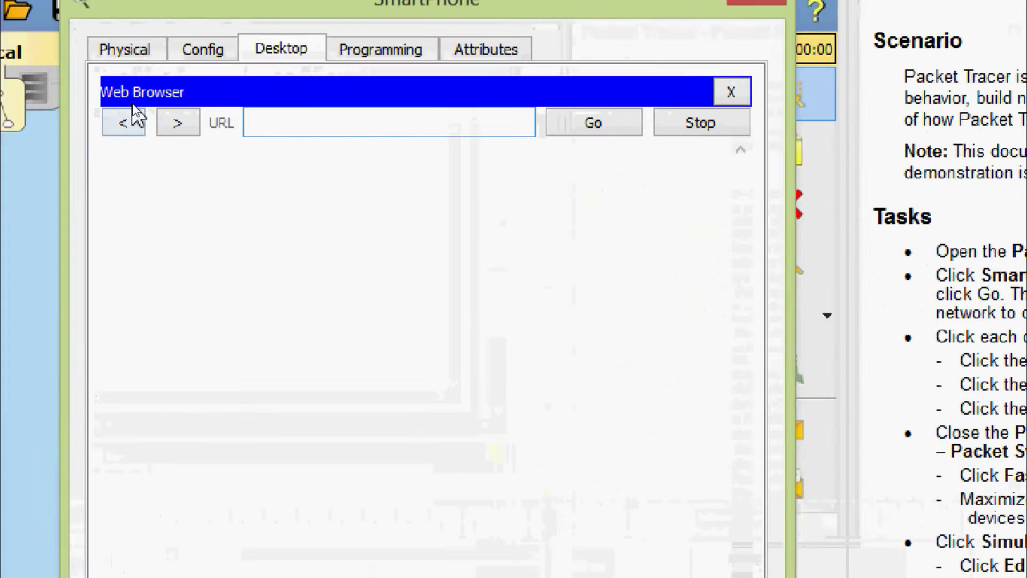
text(www.face)
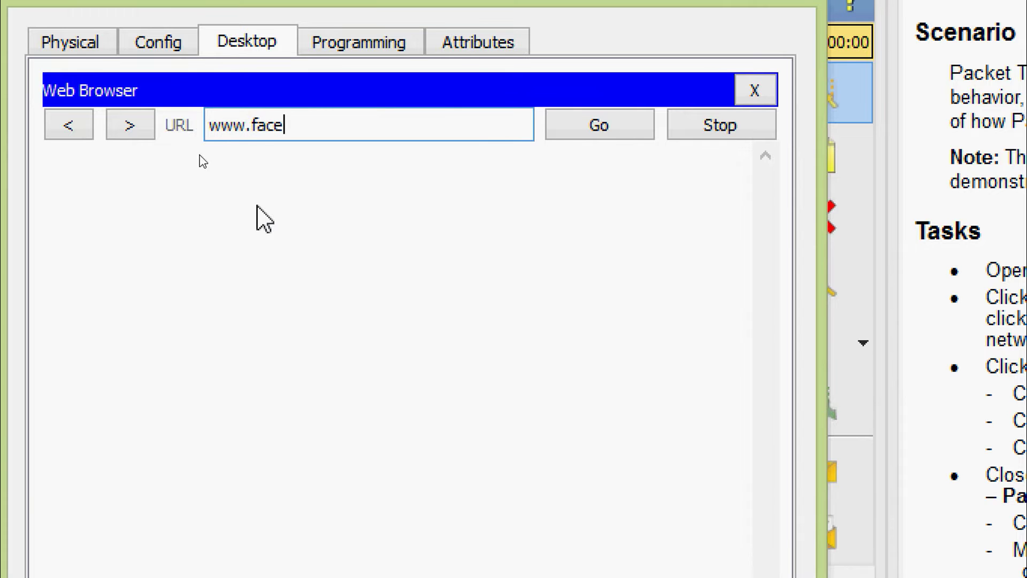
text(book.com)
click(566, 135)
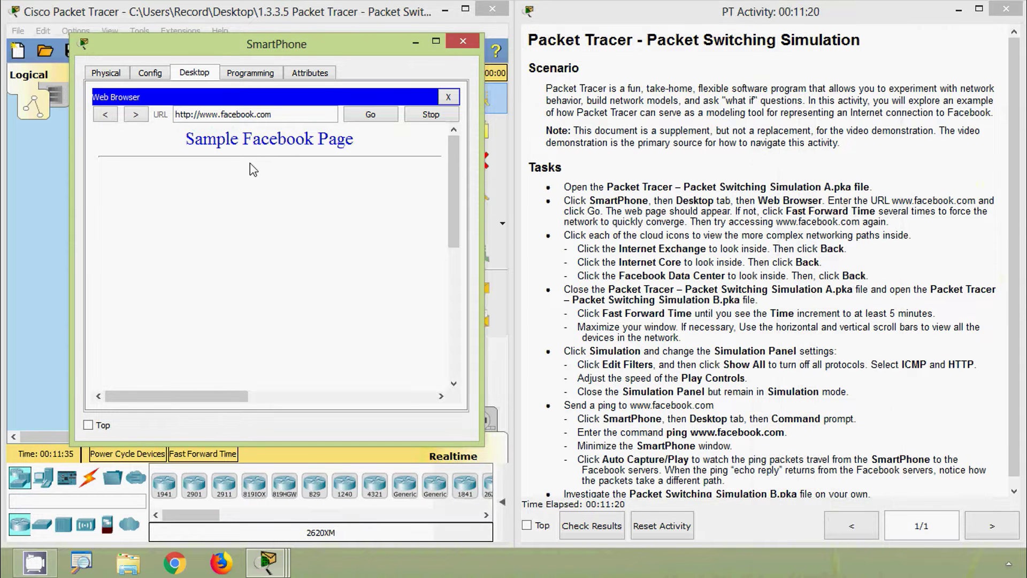
drag(448, 186, 444, 152)
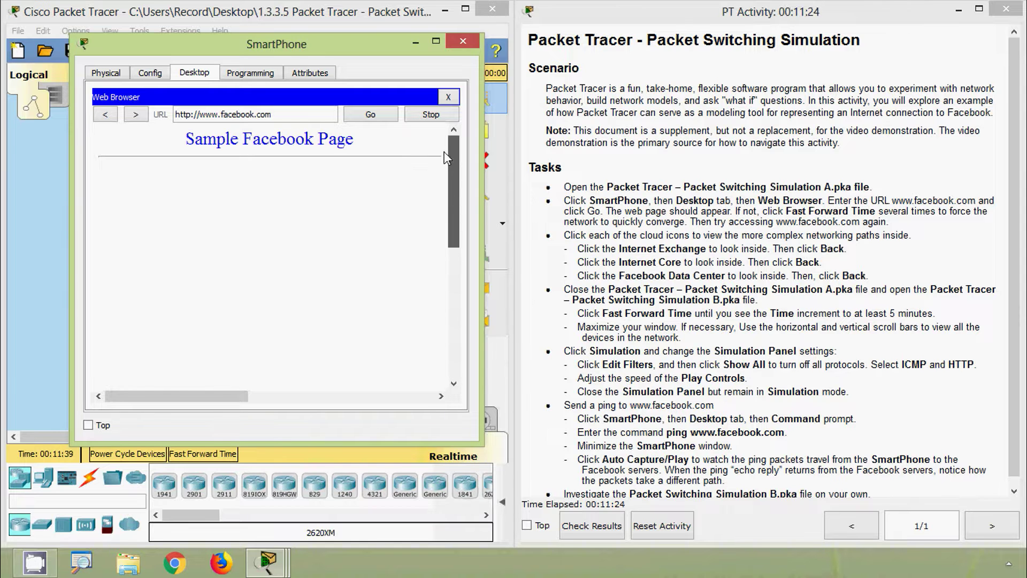
click(371, 115)
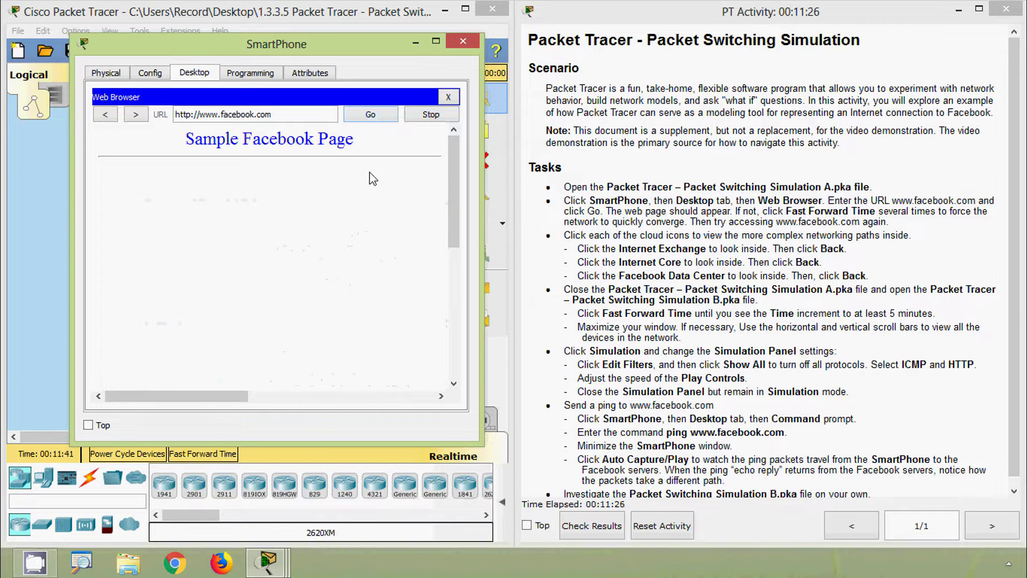
drag(321, 38, 334, 33)
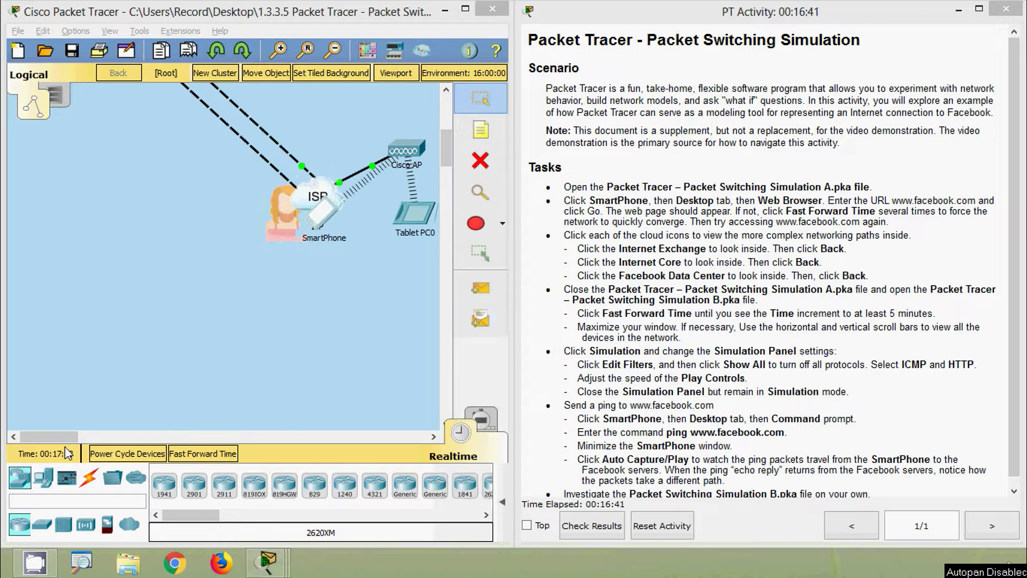
Look inside the Internet Exchange cloud at its routers and description, and return to the root topology
drag(448, 161, 445, 135)
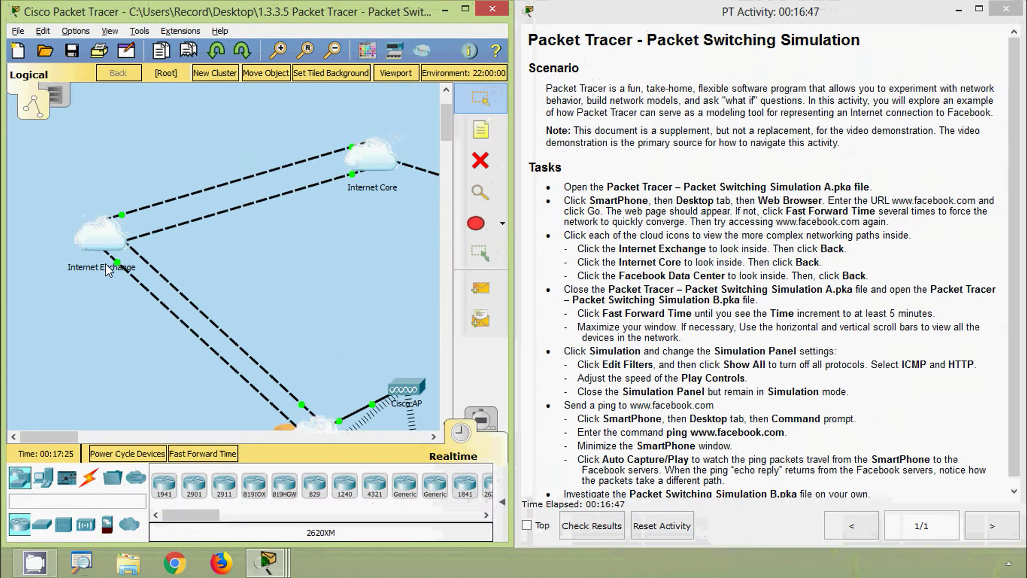
click(212, 251)
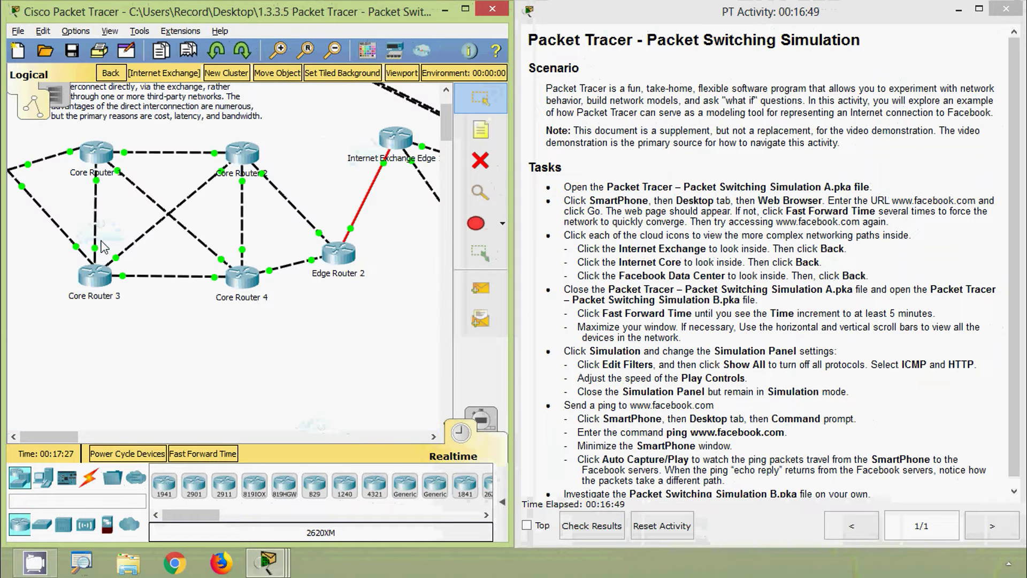
scroll(445, 134, up, 3)
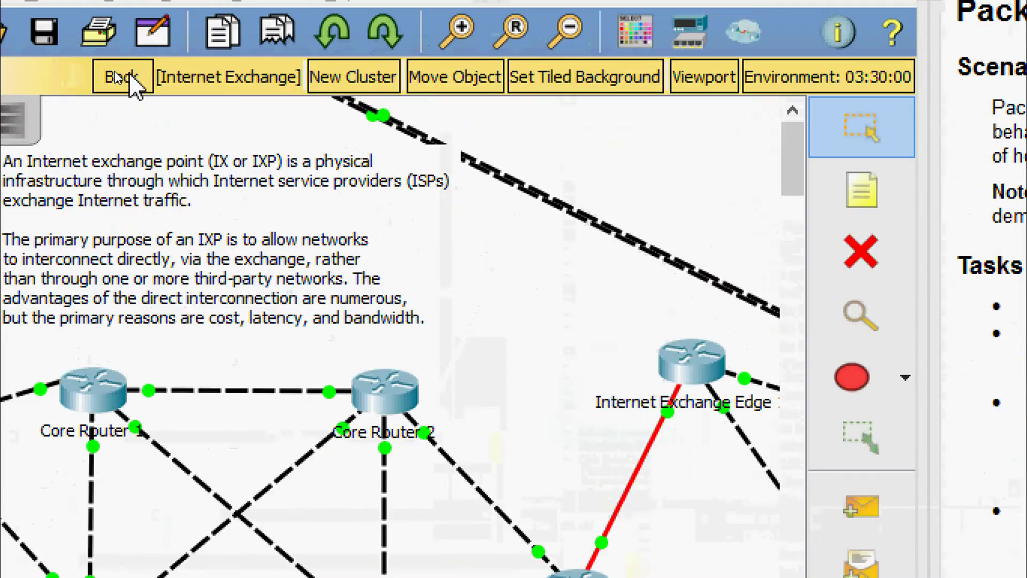
click(111, 73)
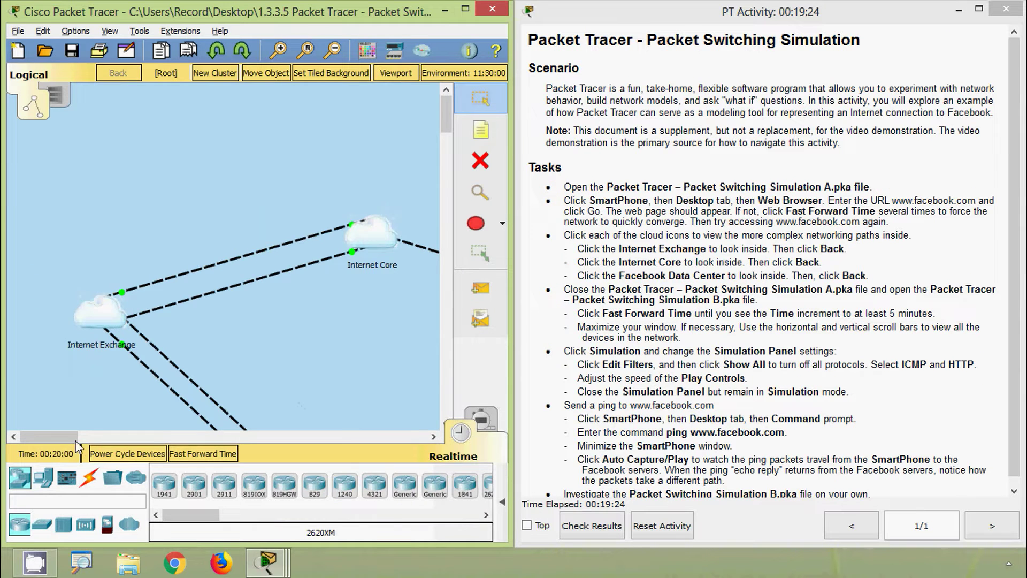
Look inside the Internet Core cloud at its ISP core routers and backbone description
drag(77, 436, 105, 434)
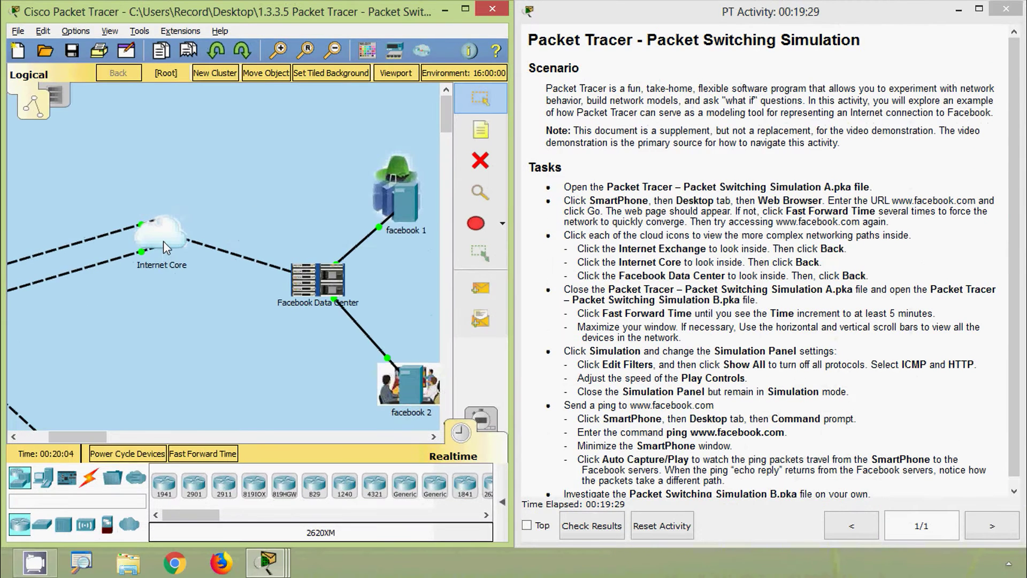
click(193, 202)
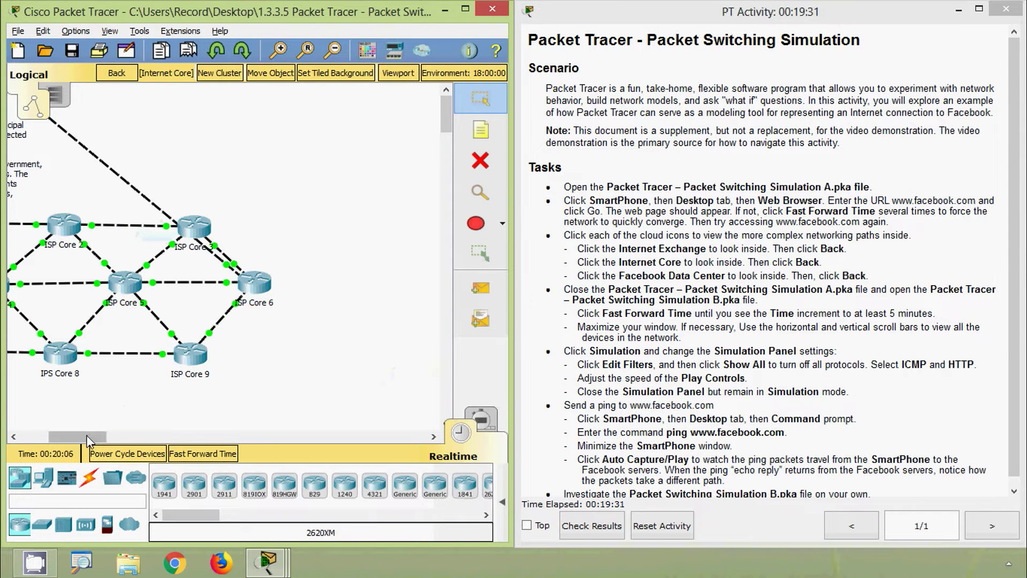
drag(89, 437, 61, 440)
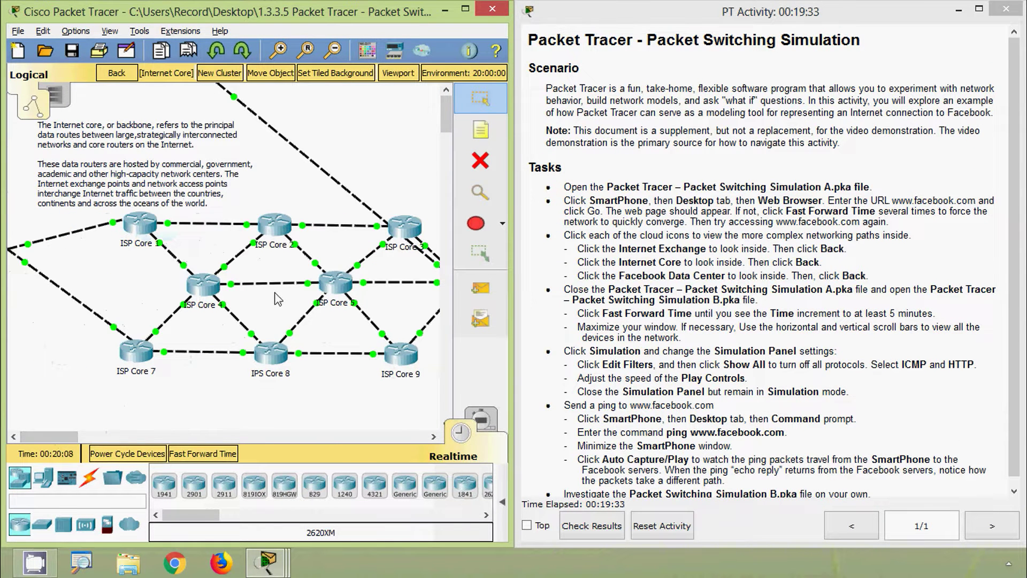
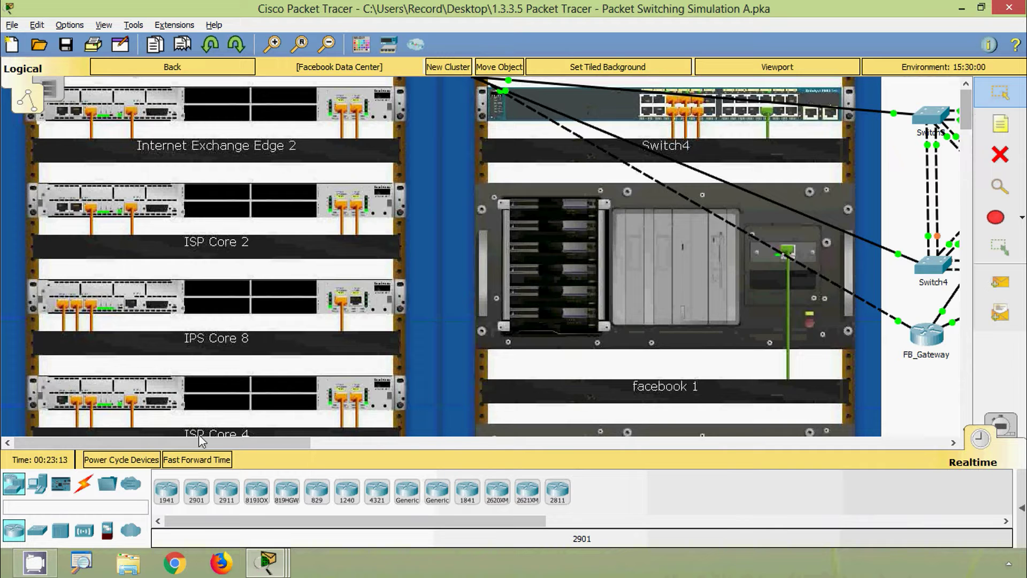
Examine the racks and switches inside the Facebook Data Center and return to the root topology
drag(206, 438, 377, 487)
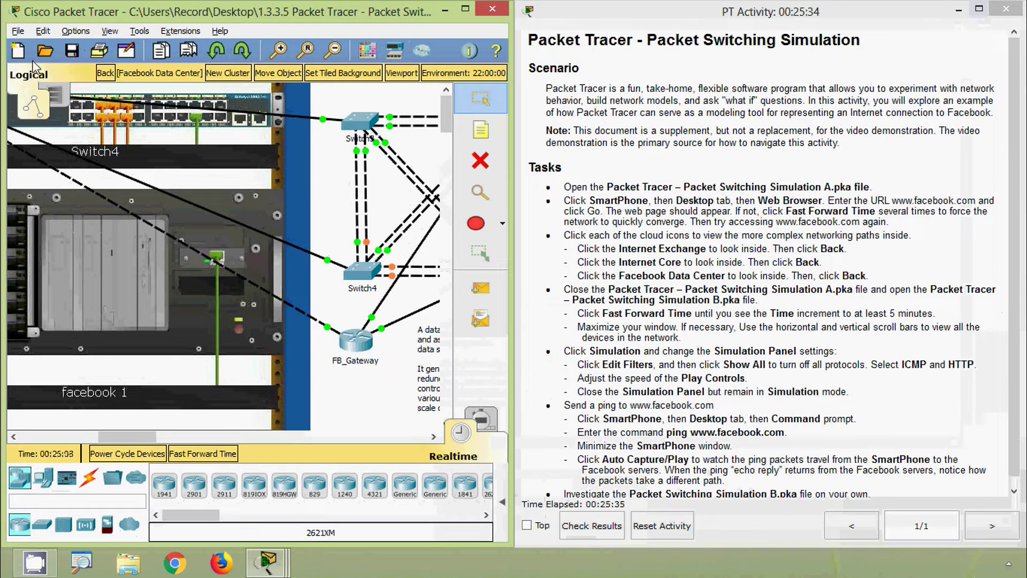
click(106, 73)
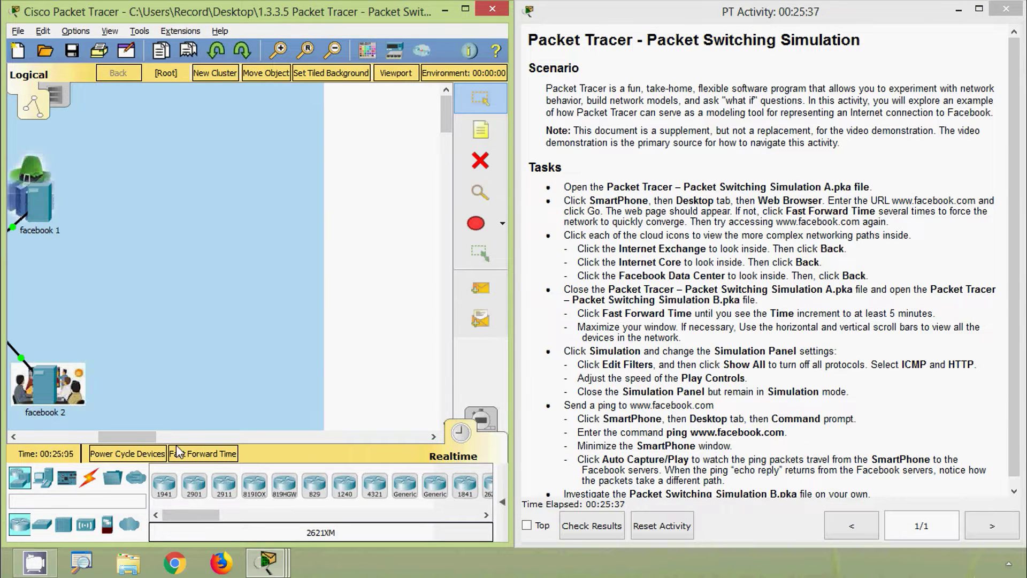
drag(140, 436, 94, 443)
Fast-forward the network time in Packet Switching Simulation B to at least 5 minutes
click(623, 332)
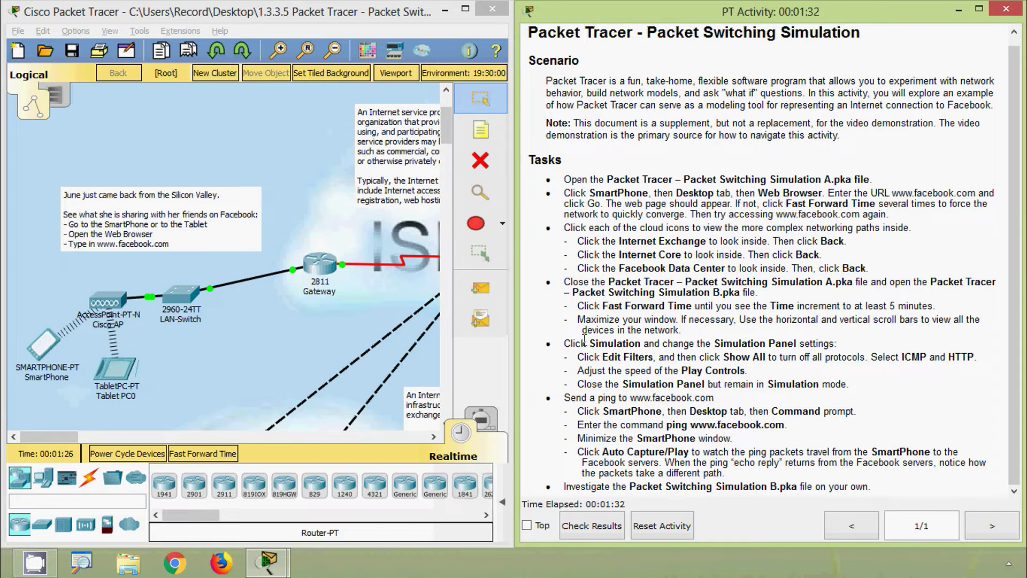
click(195, 454)
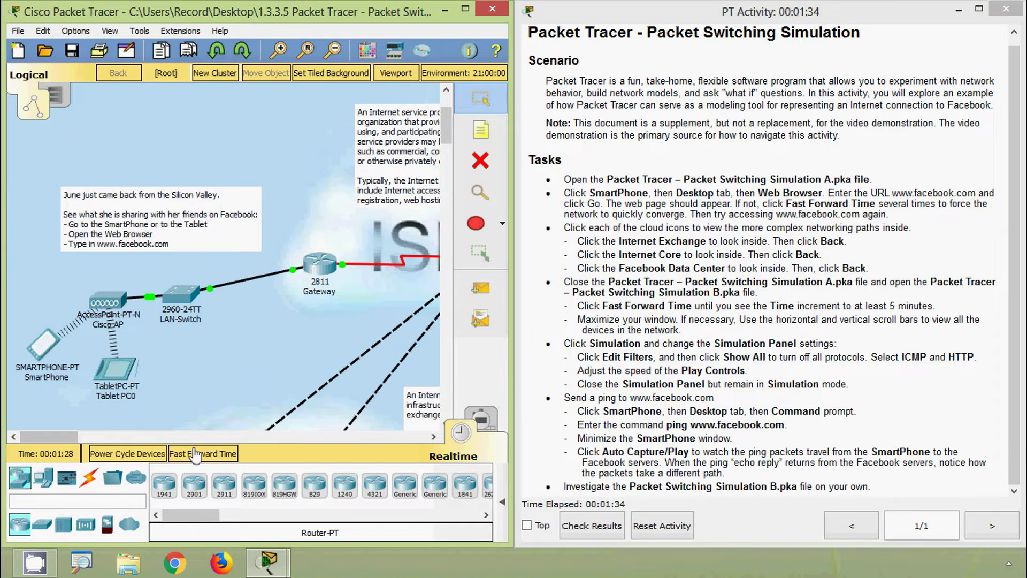
click(196, 454)
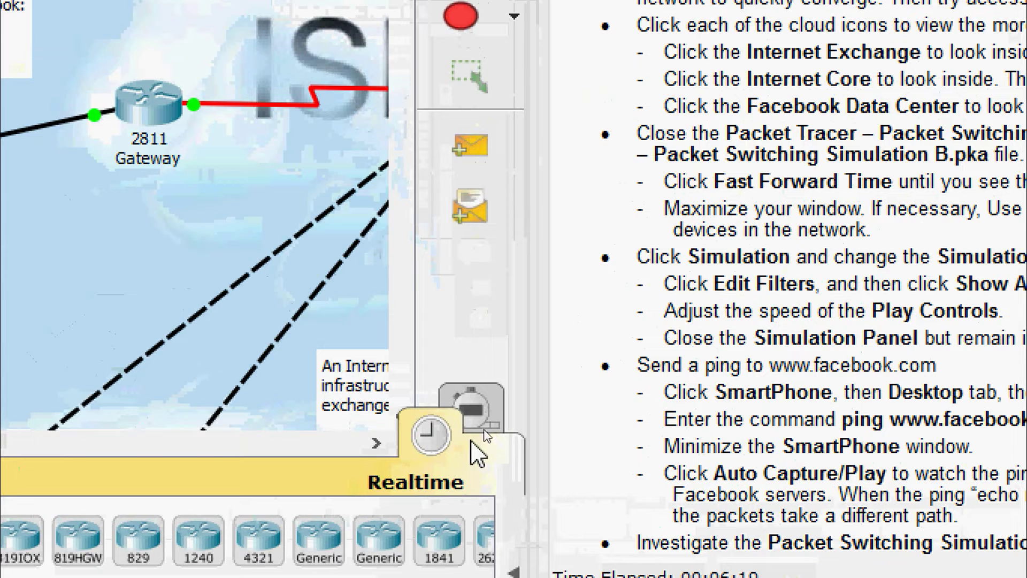
Switch to Simulation mode and limit the visible event types to HTTP and ICMP only
click(487, 426)
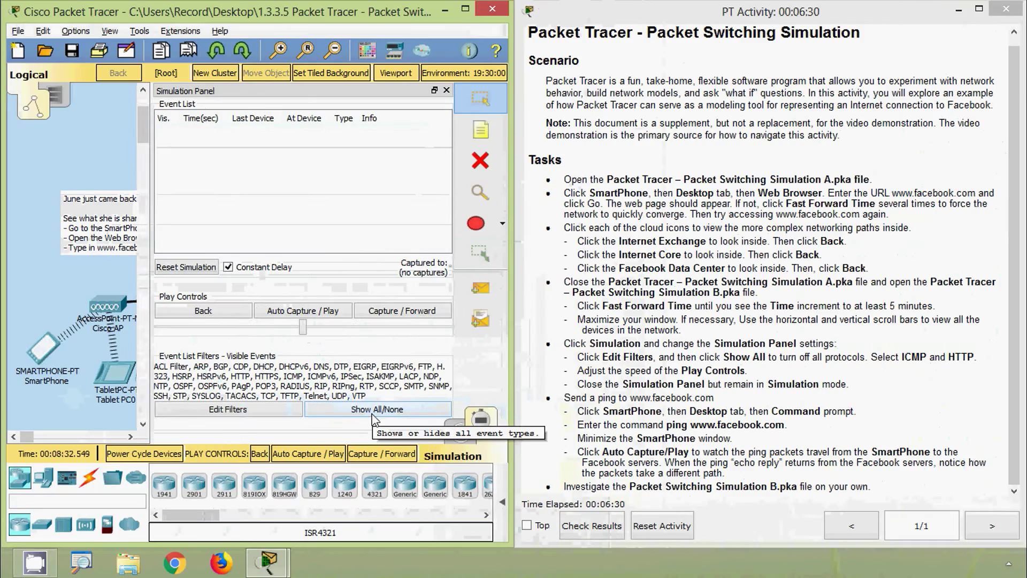
click(371, 412)
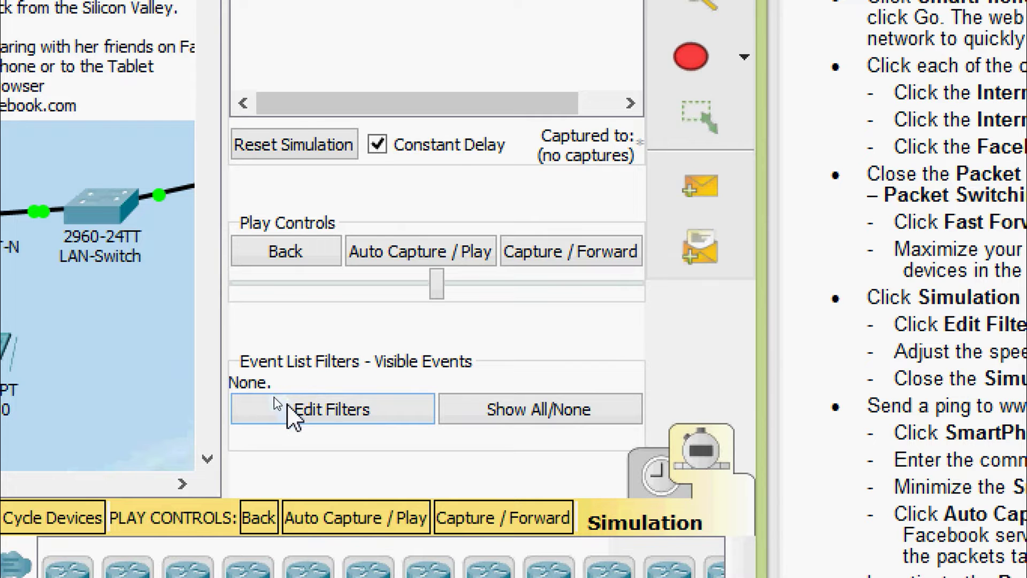
click(288, 405)
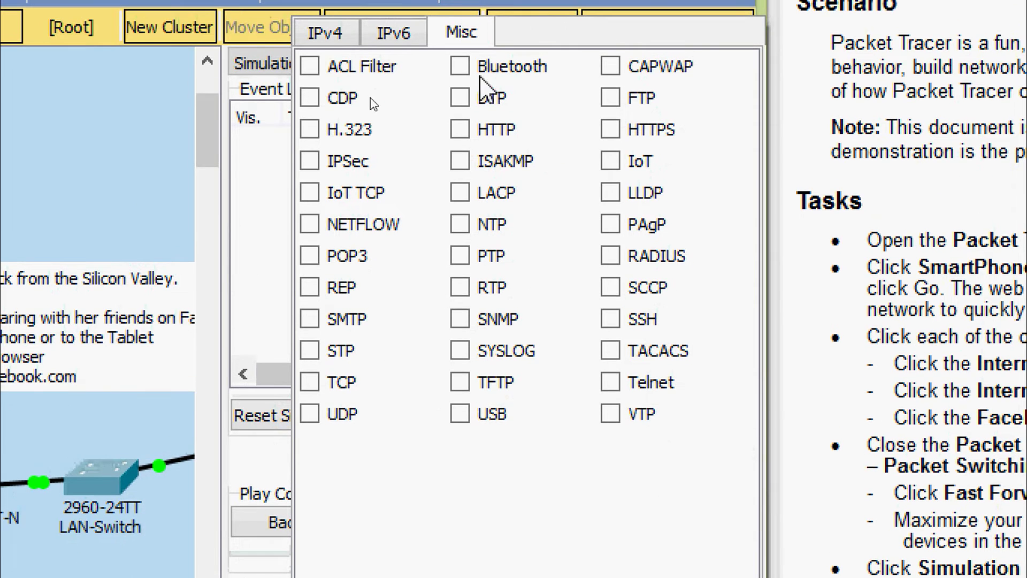
click(461, 130)
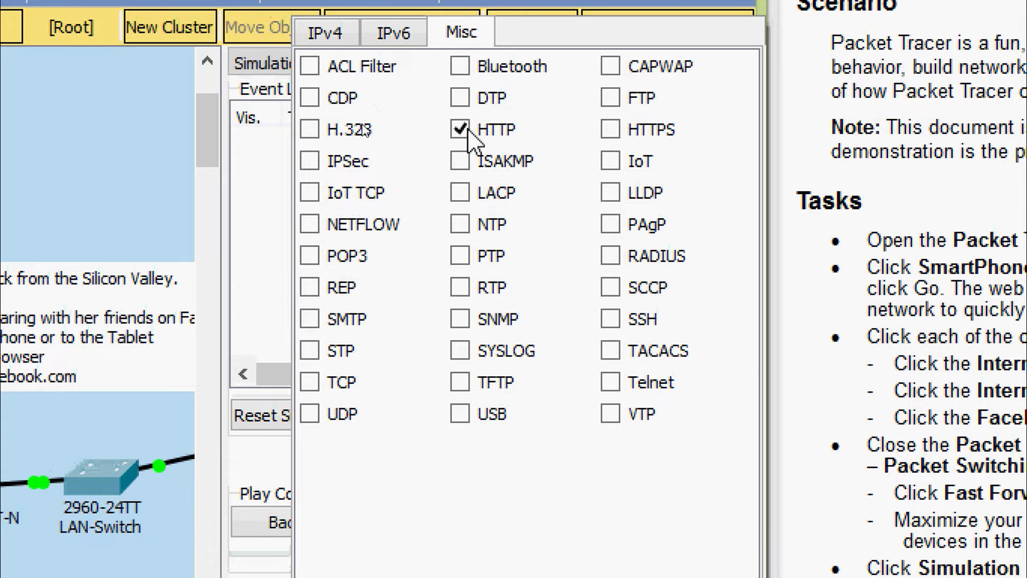
click(324, 33)
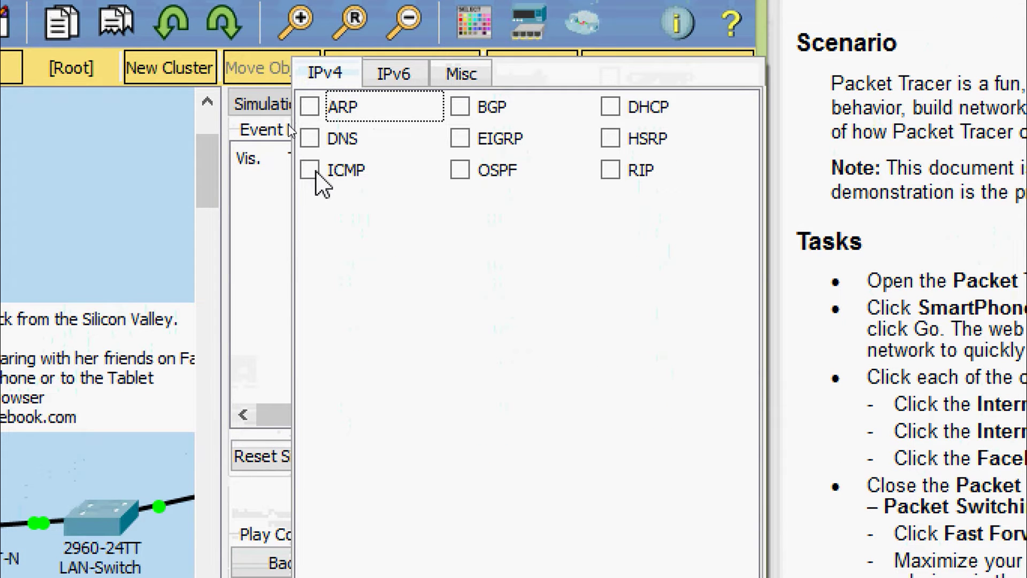
click(271, 224)
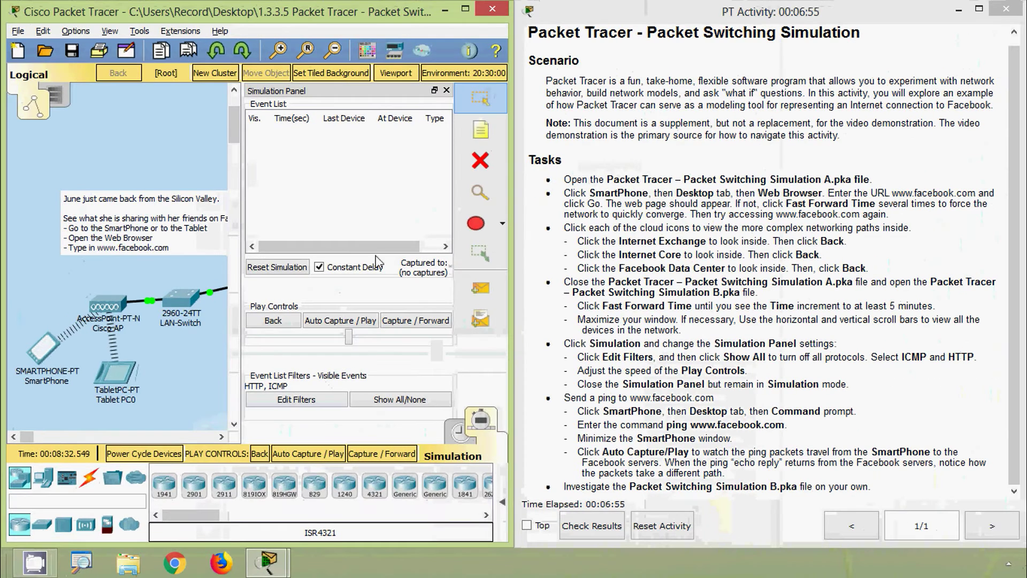
Close the Simulation Panel while staying in Simulation mode, and maximize the main window
click(447, 91)
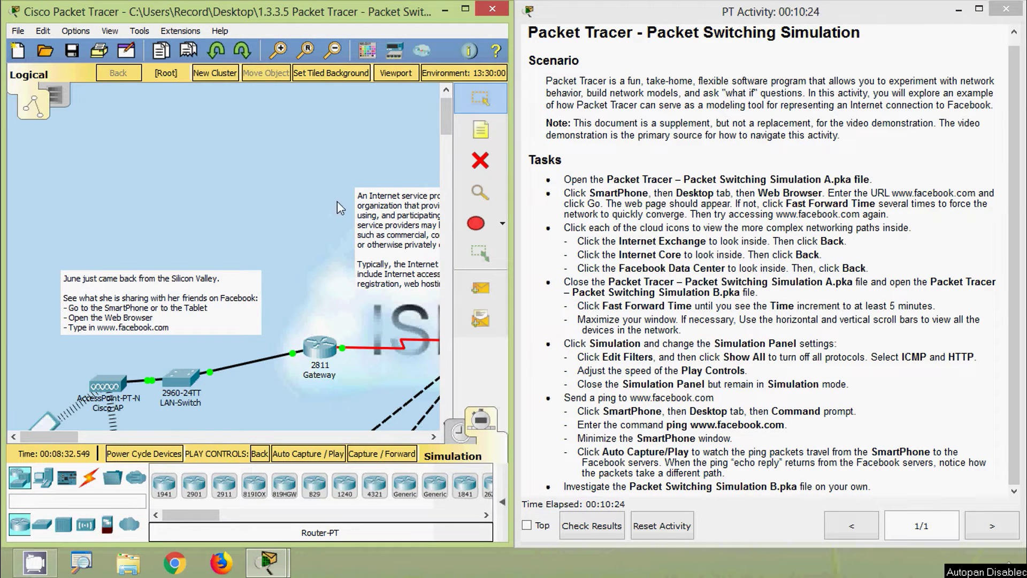
click(465, 10)
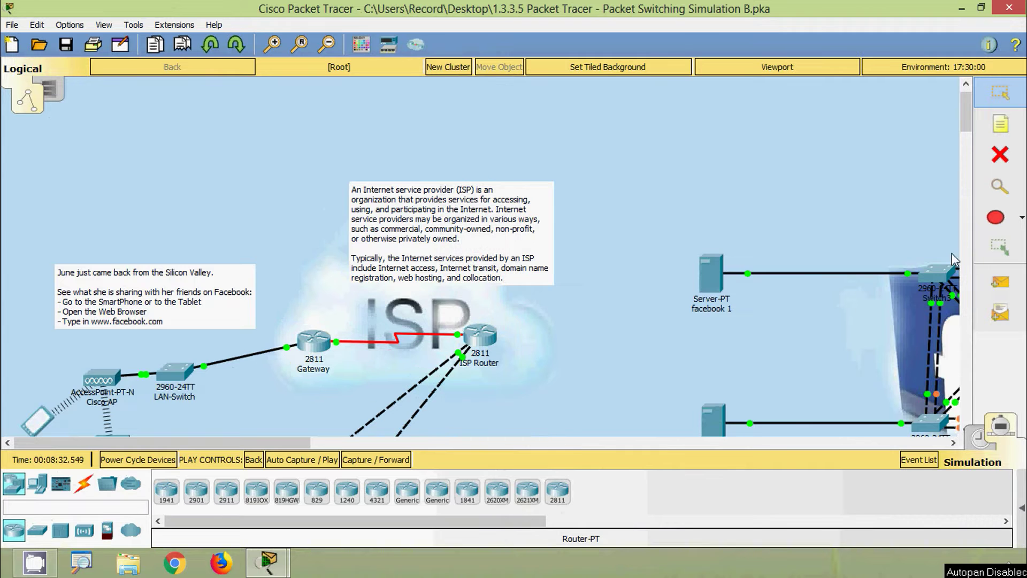
Open the Command Prompt on the SmartPhone
drag(965, 121, 965, 130)
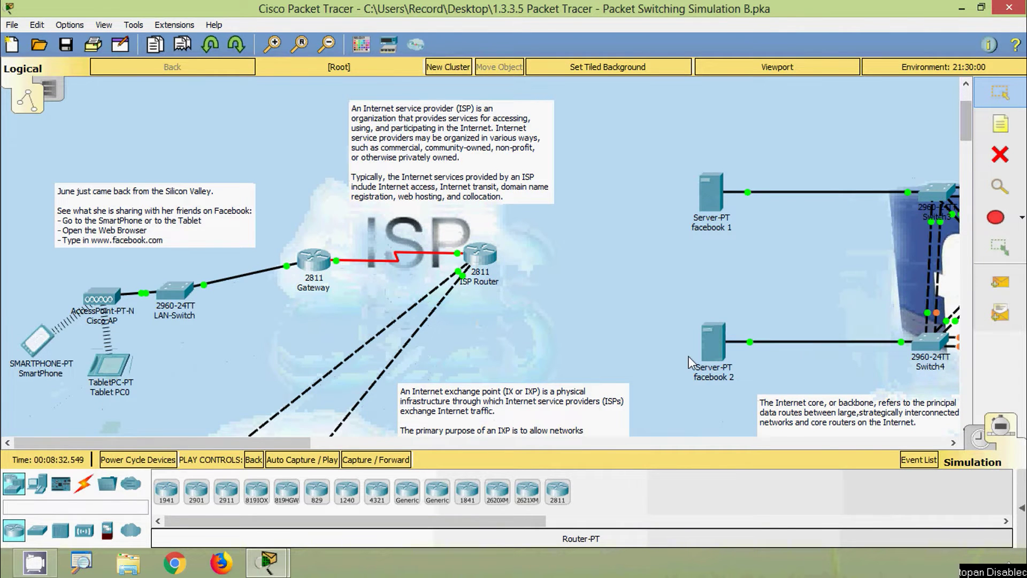
scroll(415, 363, down, 1)
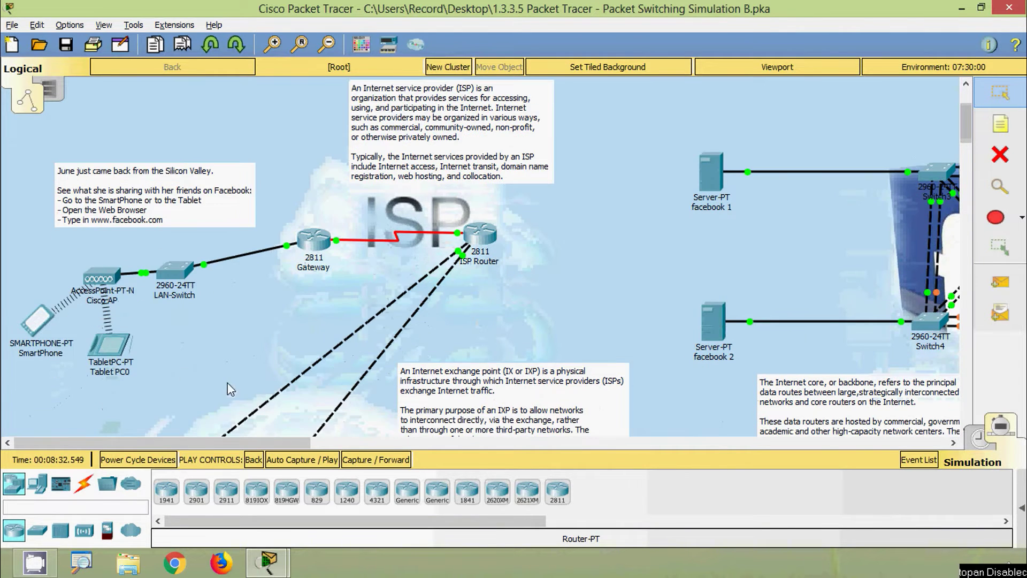
click(37, 322)
click(314, 98)
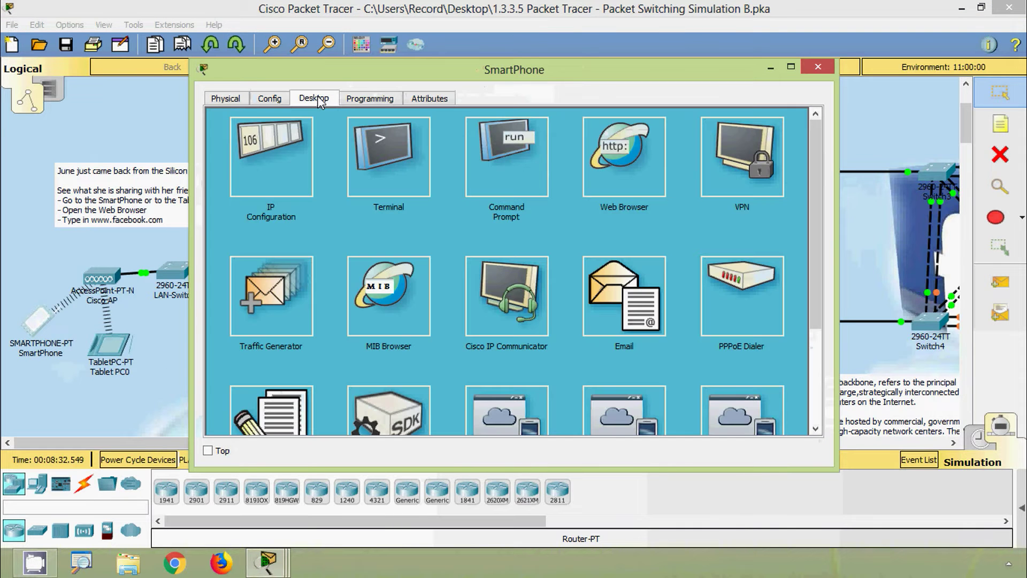
click(493, 184)
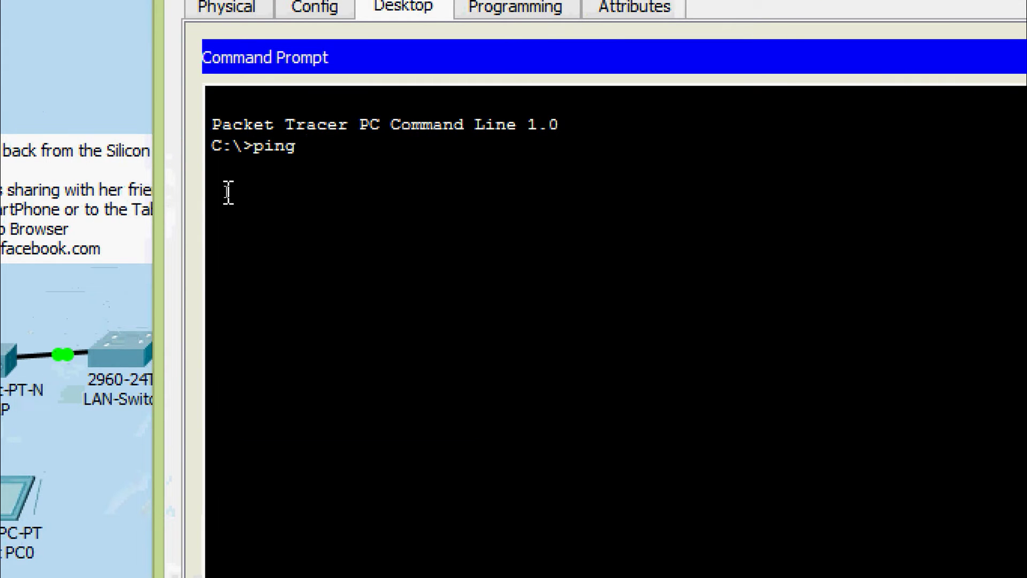
text(ping www.facebook.com)
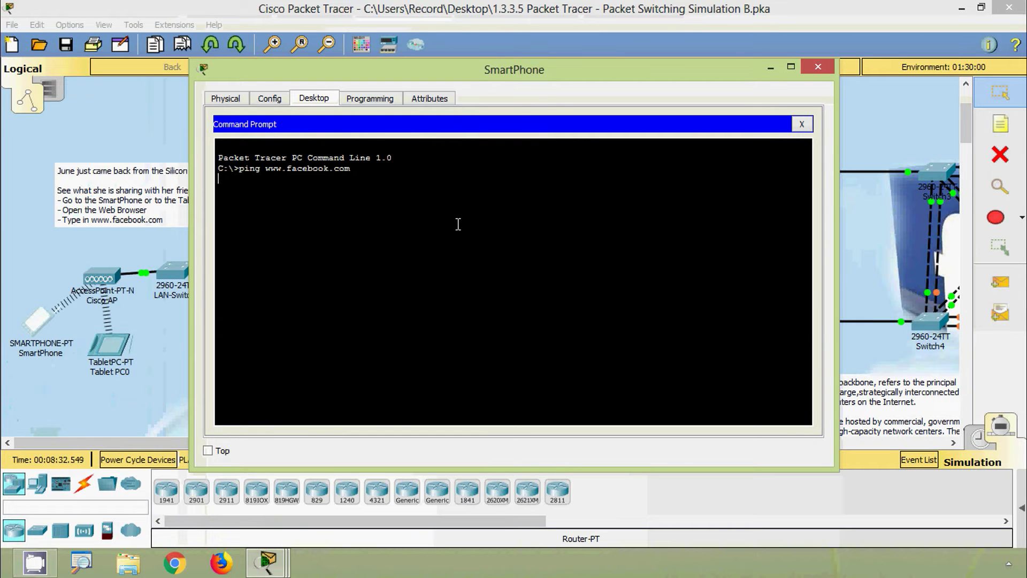
click(770, 68)
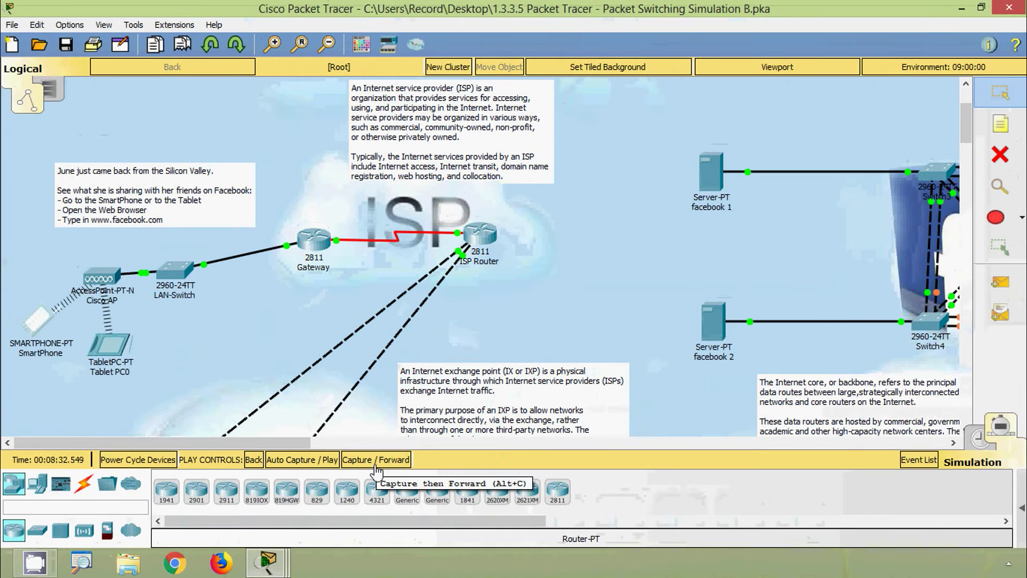
click(439, 476)
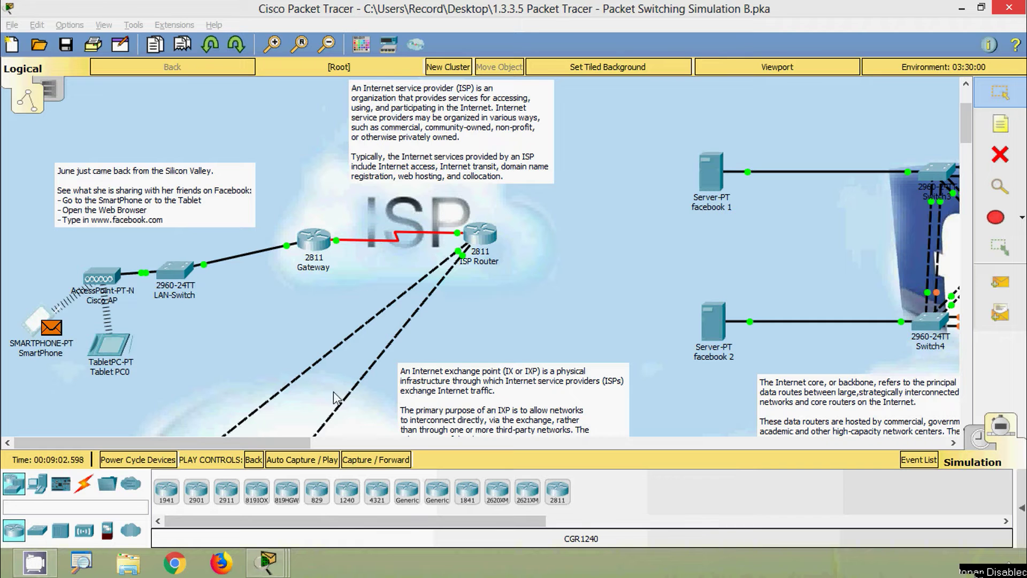
Advance the simulation event by event to carry the ICMP packet from the SmartPhone through the local network to the ISP Router
click(357, 461)
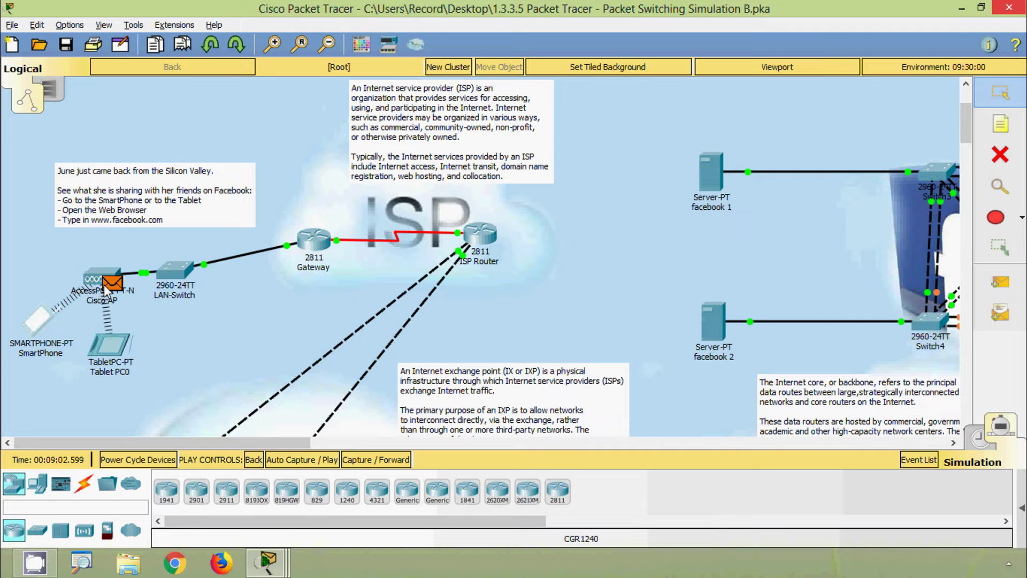
click(358, 463)
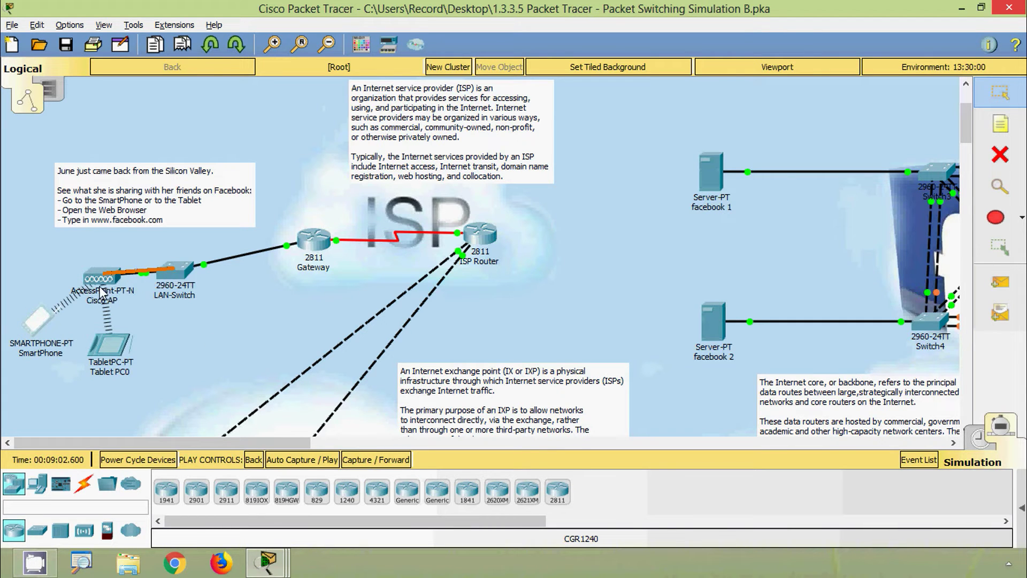
mouse_move(184, 282)
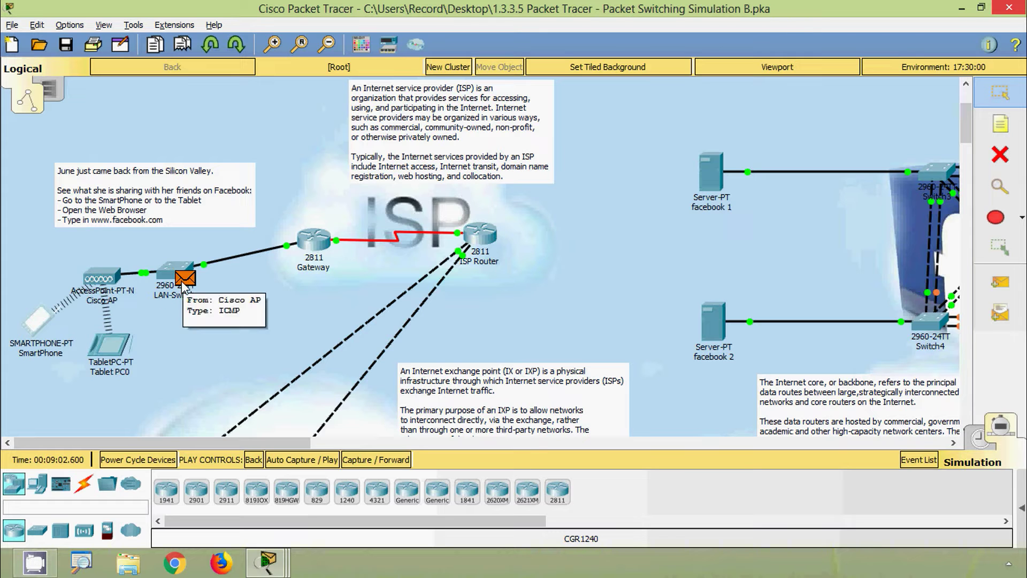
click(378, 461)
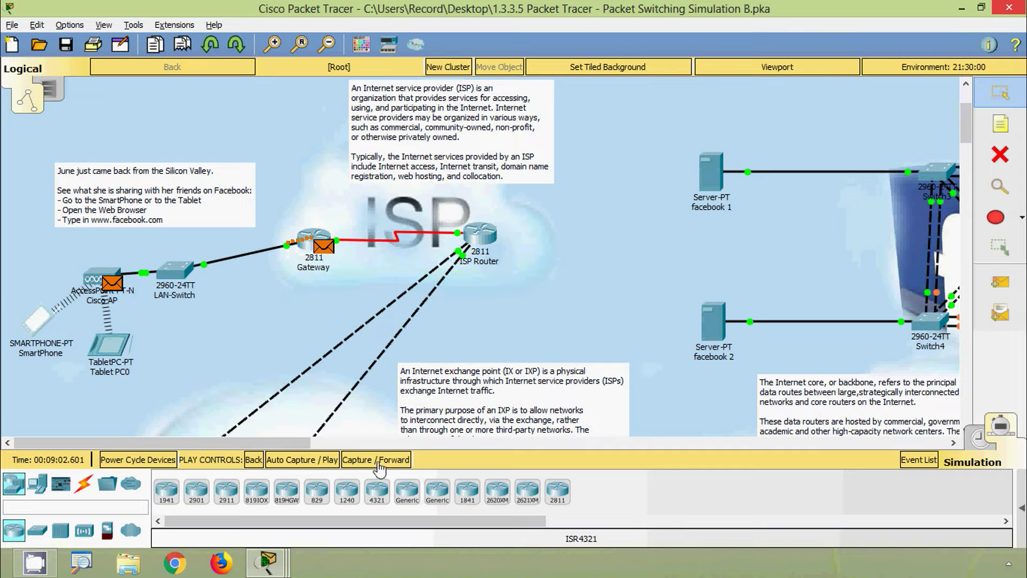
click(378, 466)
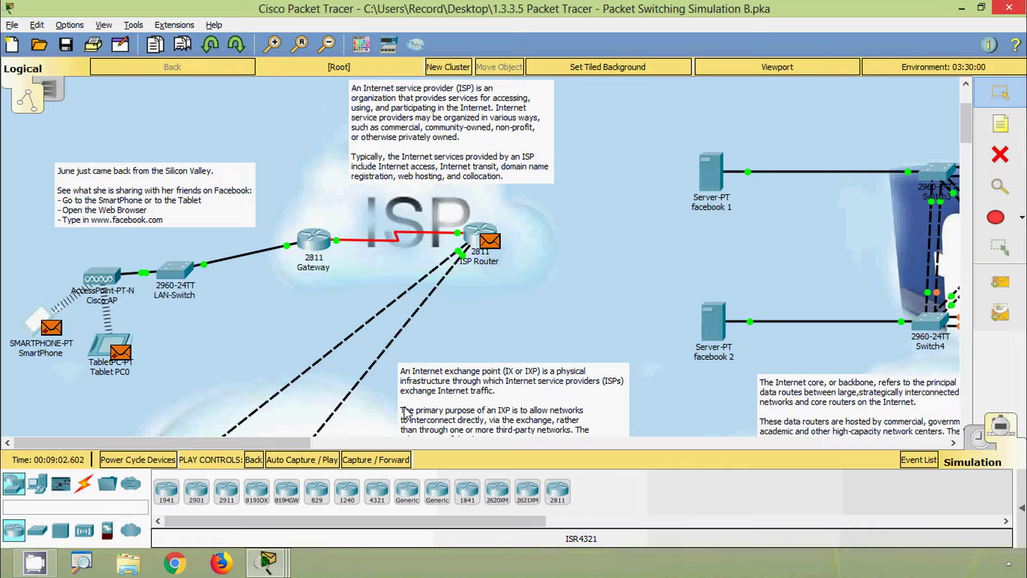
Advance the ICMP packet hop by hop from the ISP Router through the core routers to Edge Router 2
scroll(965, 127, down, 2)
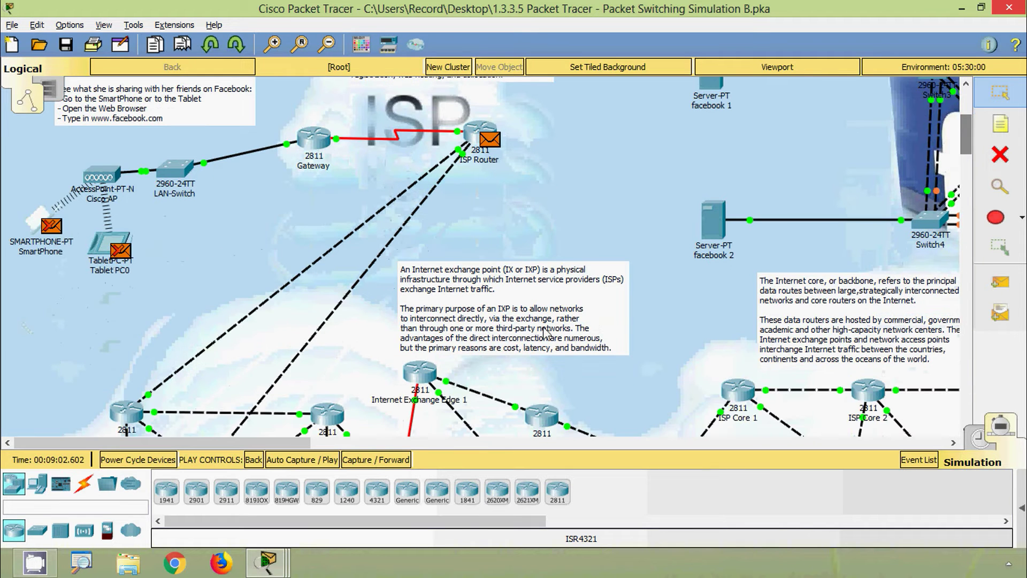
click(371, 461)
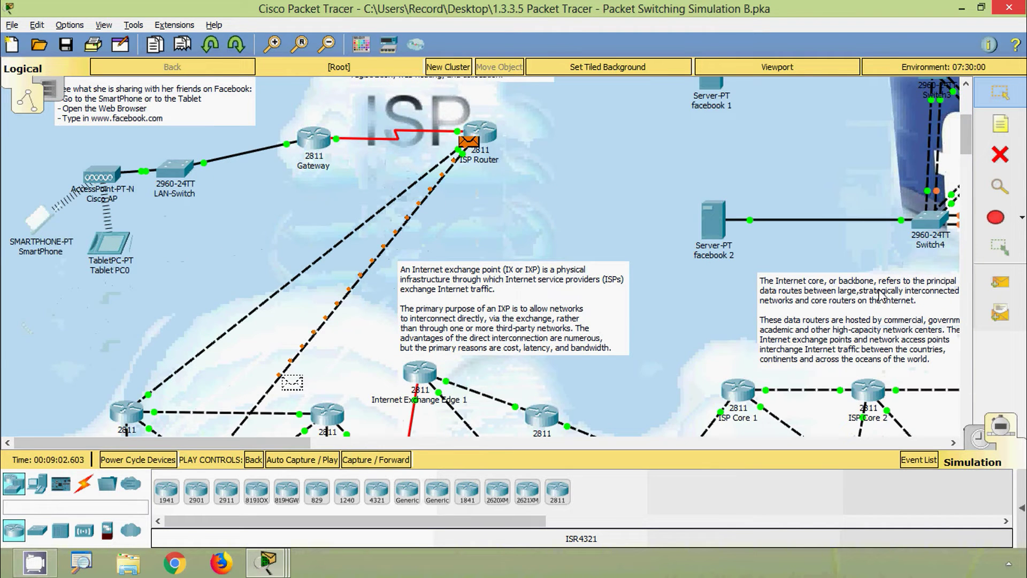
drag(967, 134, 965, 161)
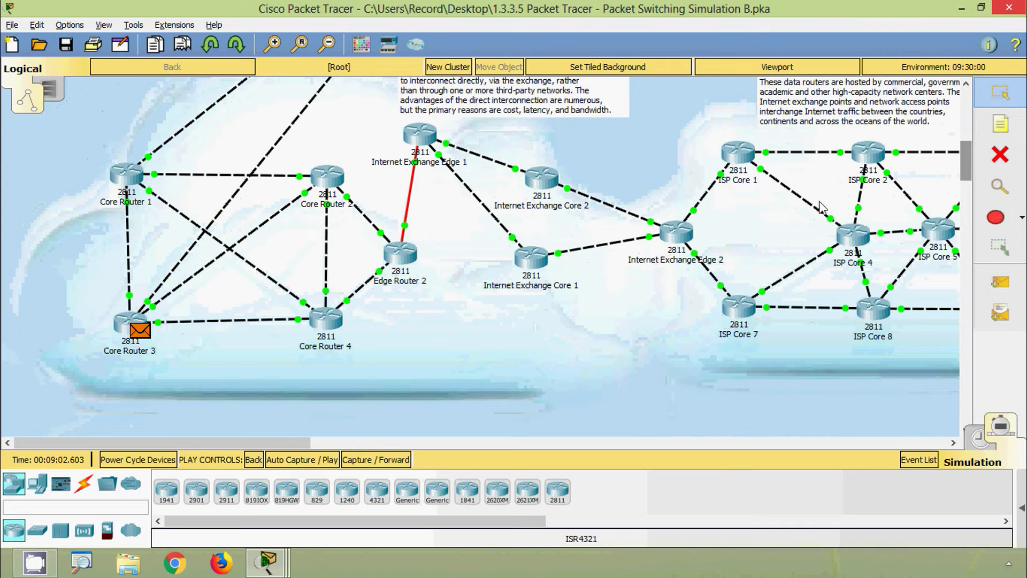
click(392, 461)
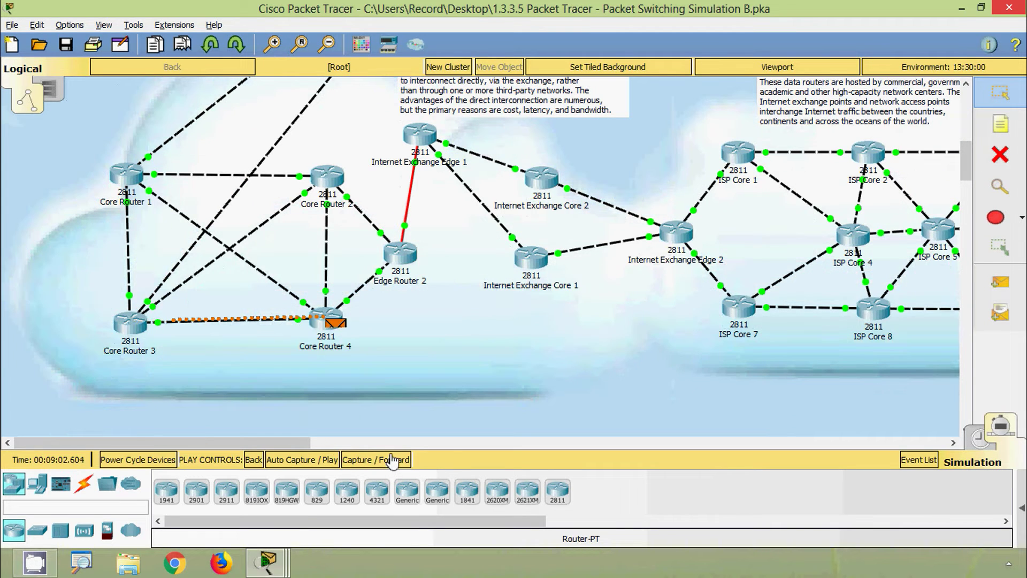
click(392, 460)
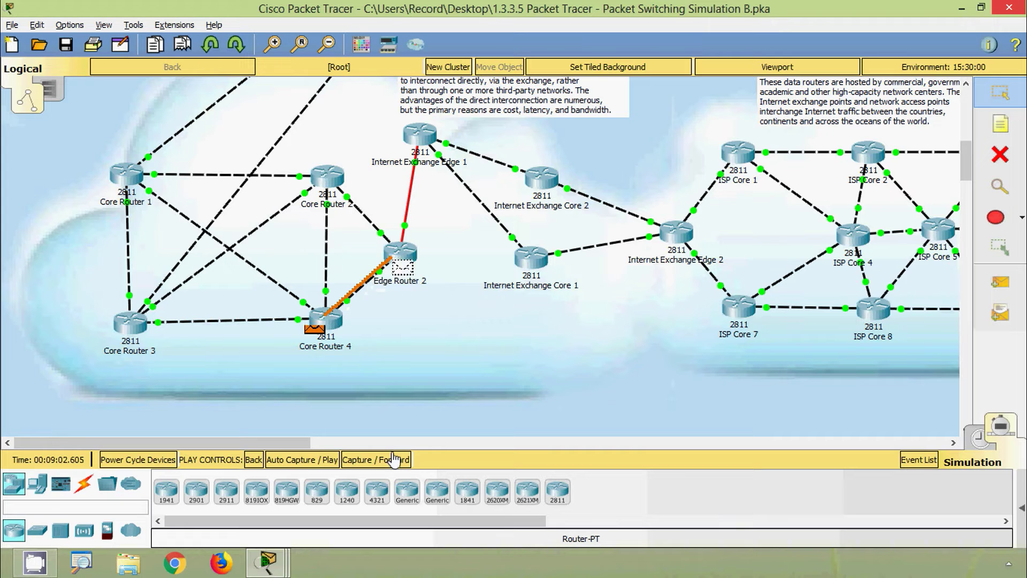
Advance the ICMP packet from Edge Router 2 across the Internet exchange to Internet Exchange Edge 2
click(394, 460)
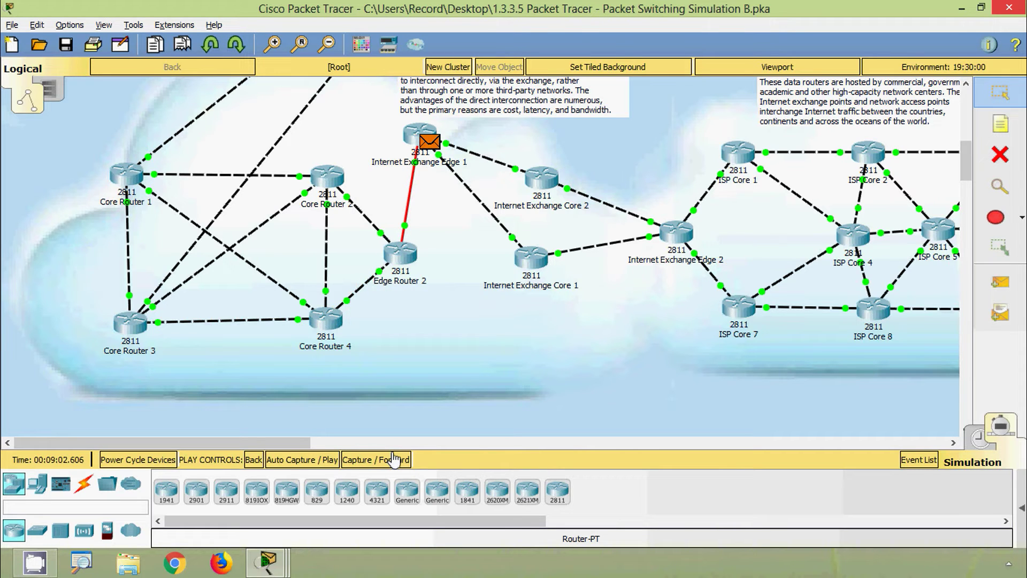
click(393, 461)
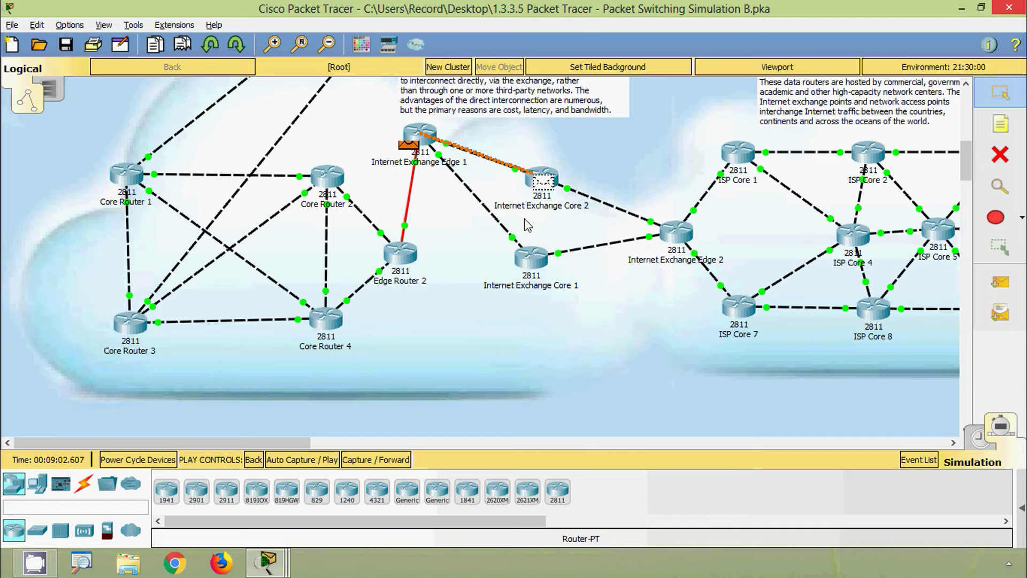
click(375, 461)
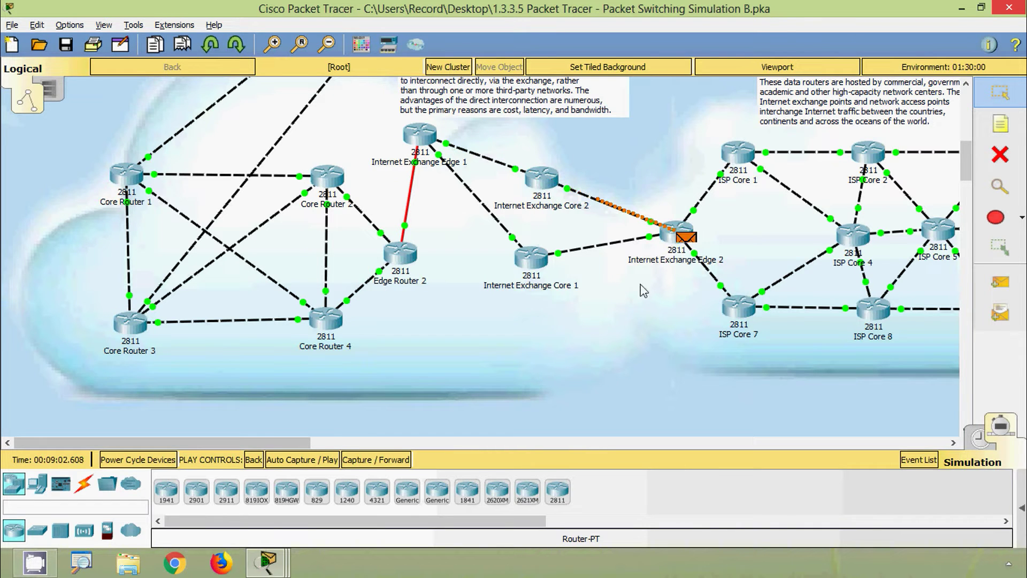
Advance the ICMP packet hop by hop from Internet Exchange Edge 2 through the ISP core routers to the FB Gateway
click(401, 464)
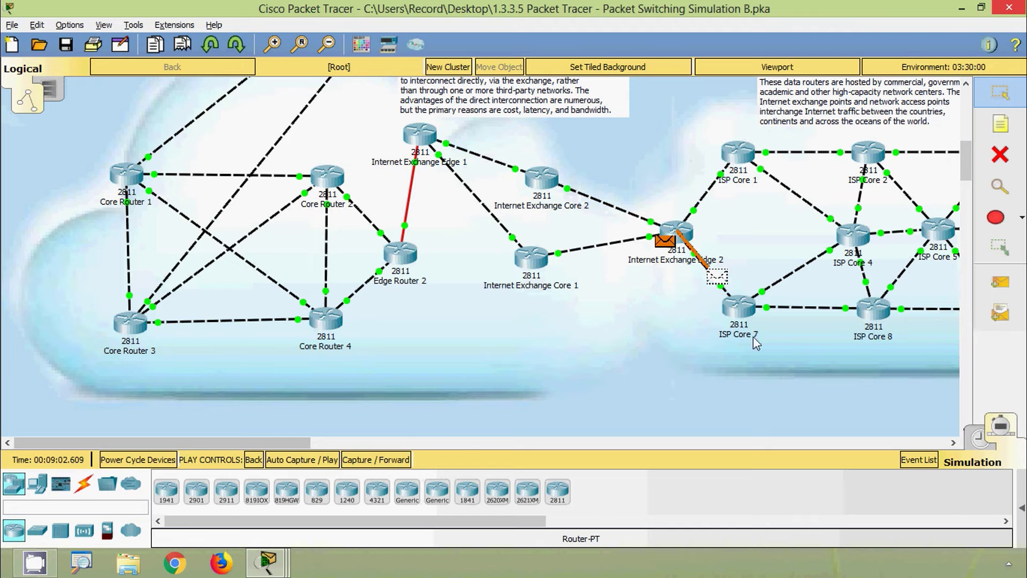
drag(304, 443, 428, 441)
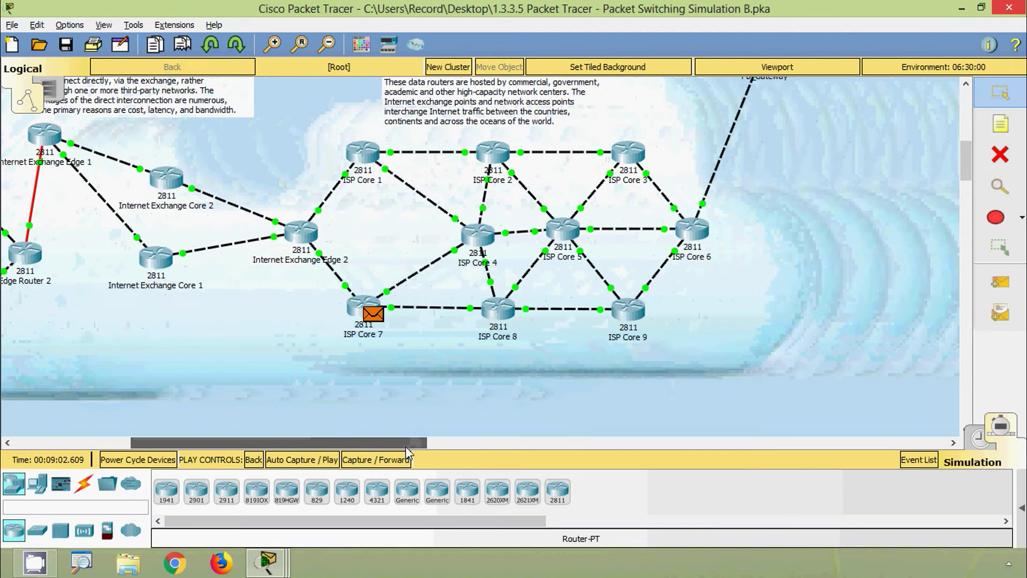
click(383, 463)
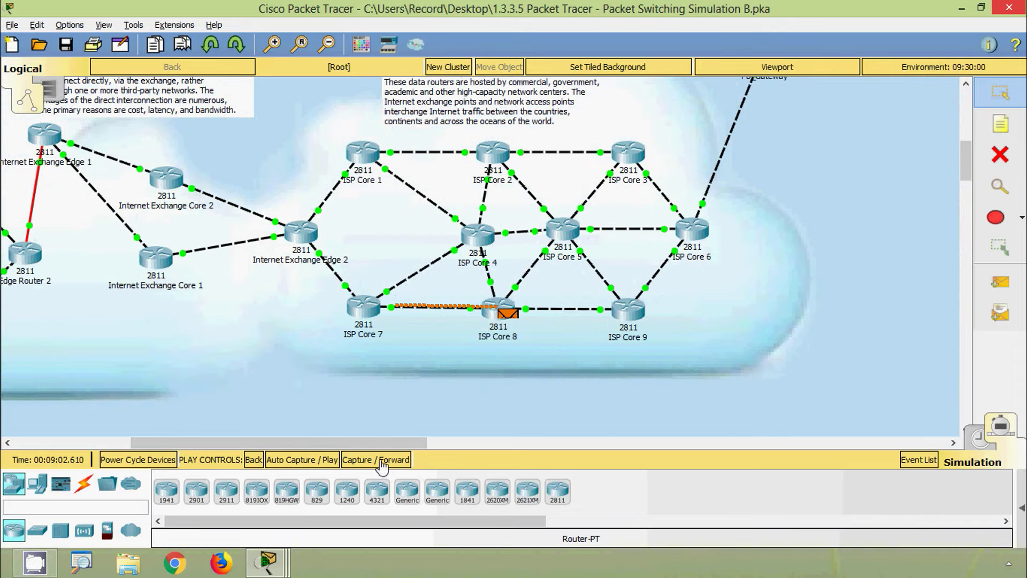
click(383, 463)
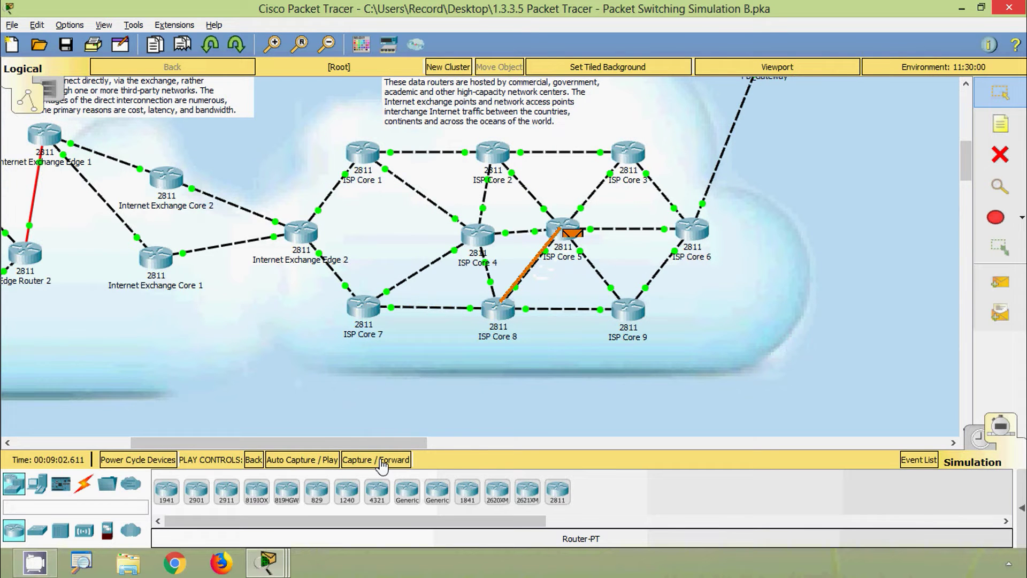
click(382, 463)
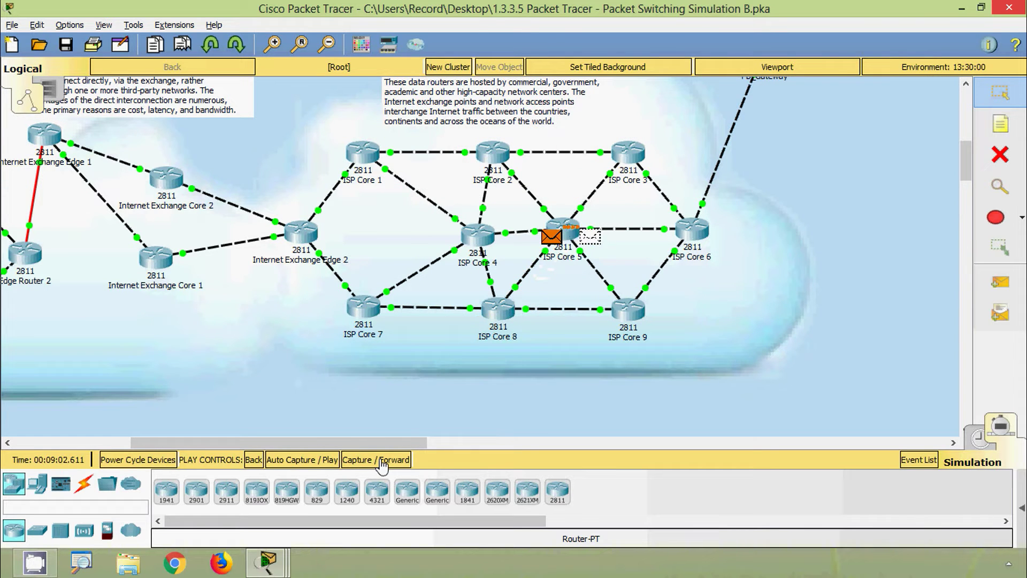
click(382, 463)
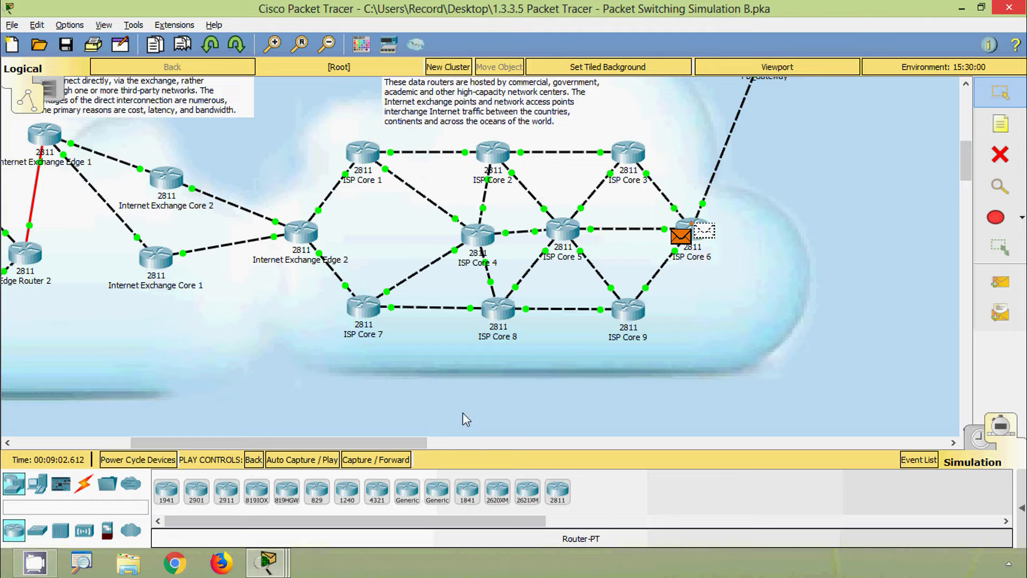
Advance the ICMP packet from the FB Gateway through the data center switches to the facebook 2 server
drag(961, 167, 967, 142)
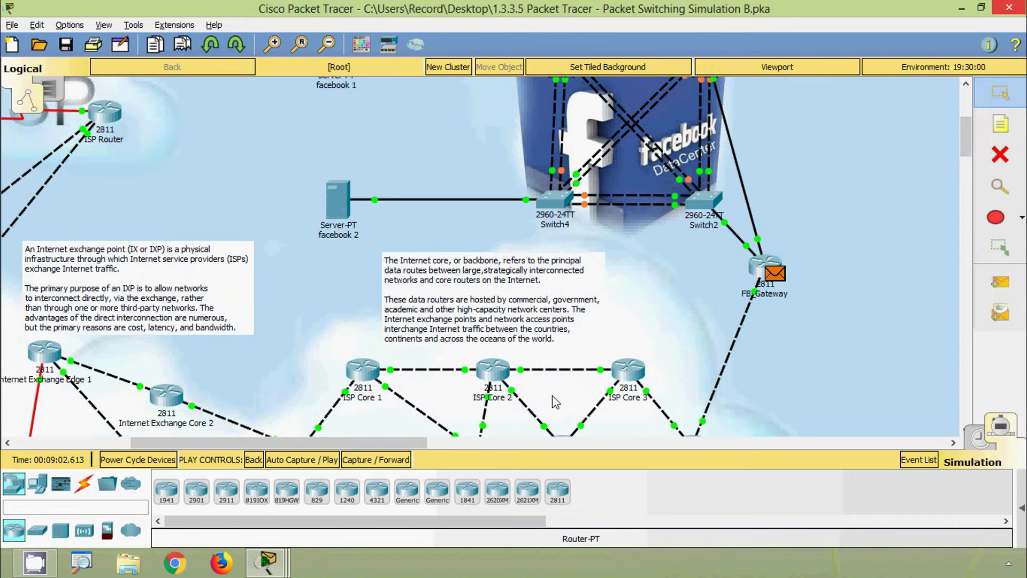
click(394, 463)
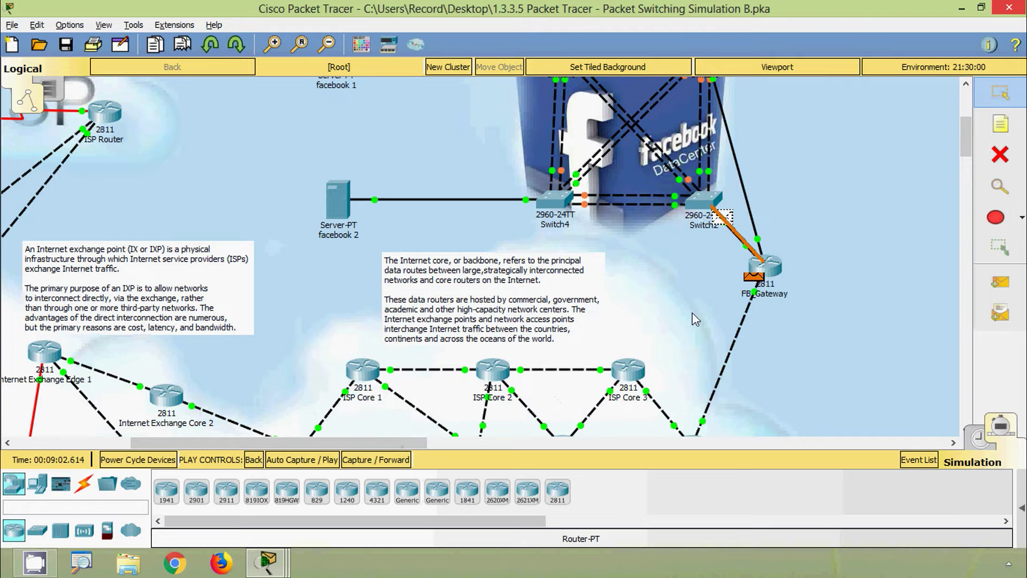
drag(963, 145, 964, 121)
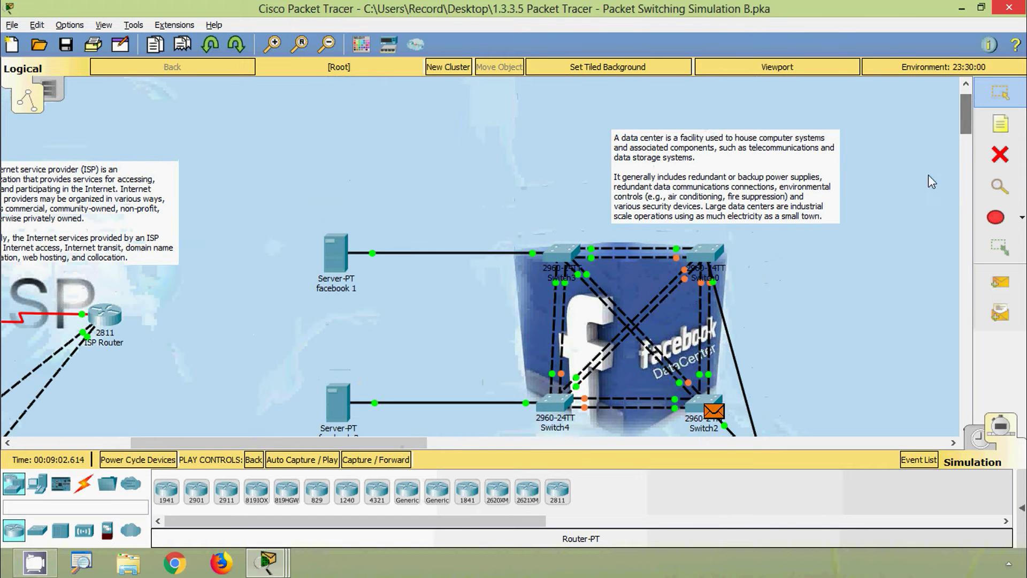
click(398, 466)
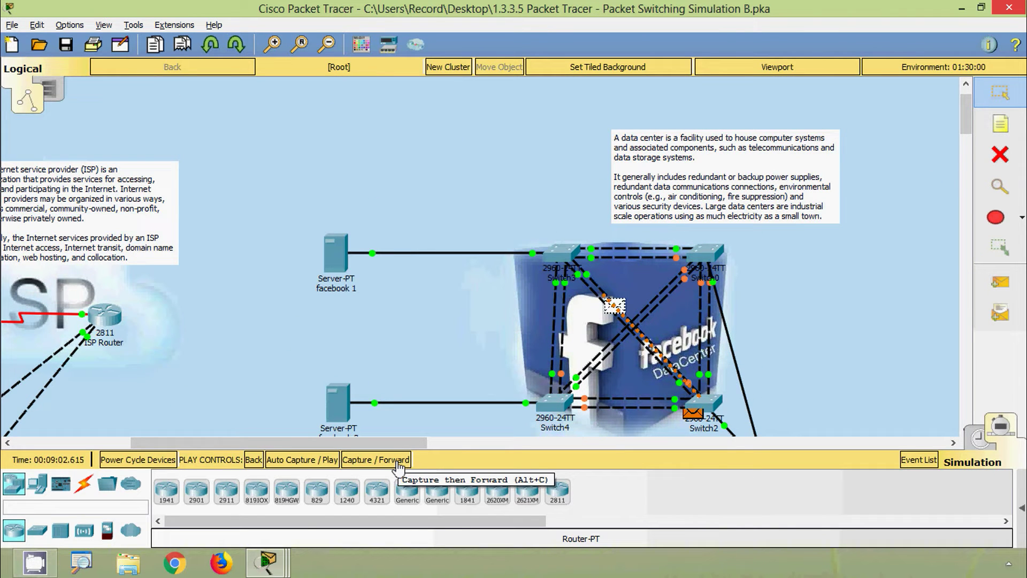
click(397, 465)
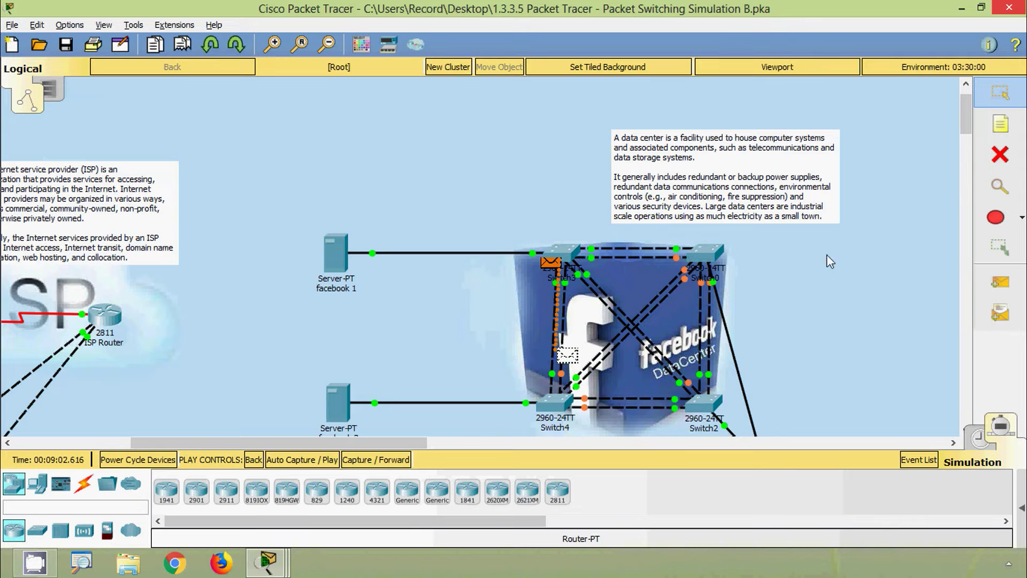
drag(966, 130, 969, 144)
click(397, 461)
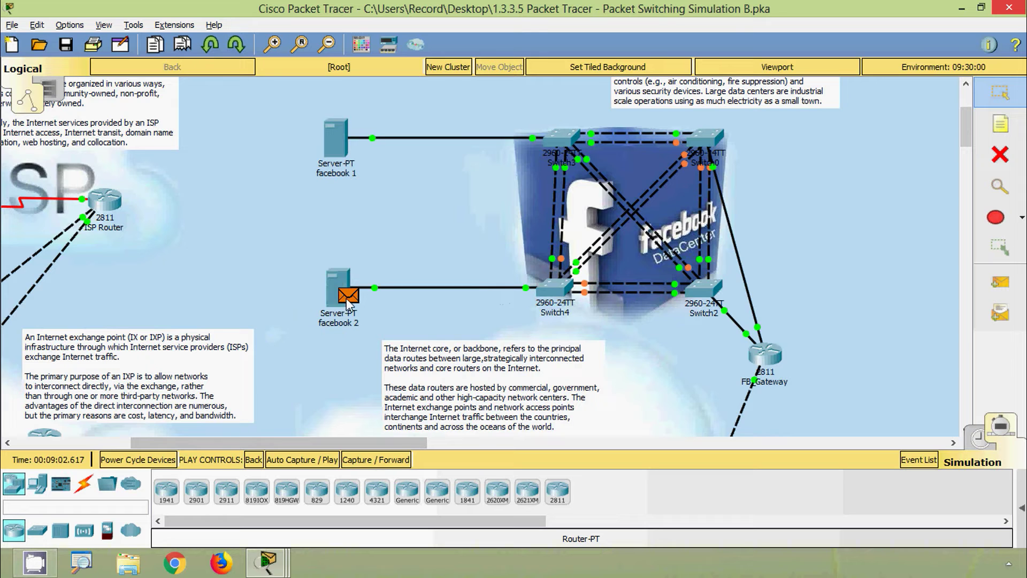
mouse_move(347, 301)
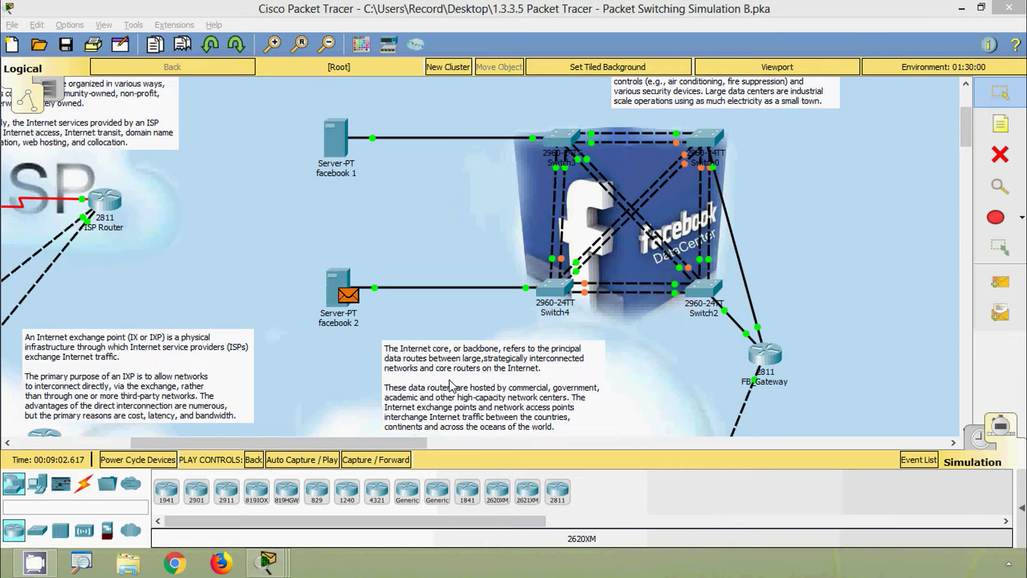
Advance the ICMP reply from the facebook 2 server back through the data center switches to the FB Gateway
click(356, 459)
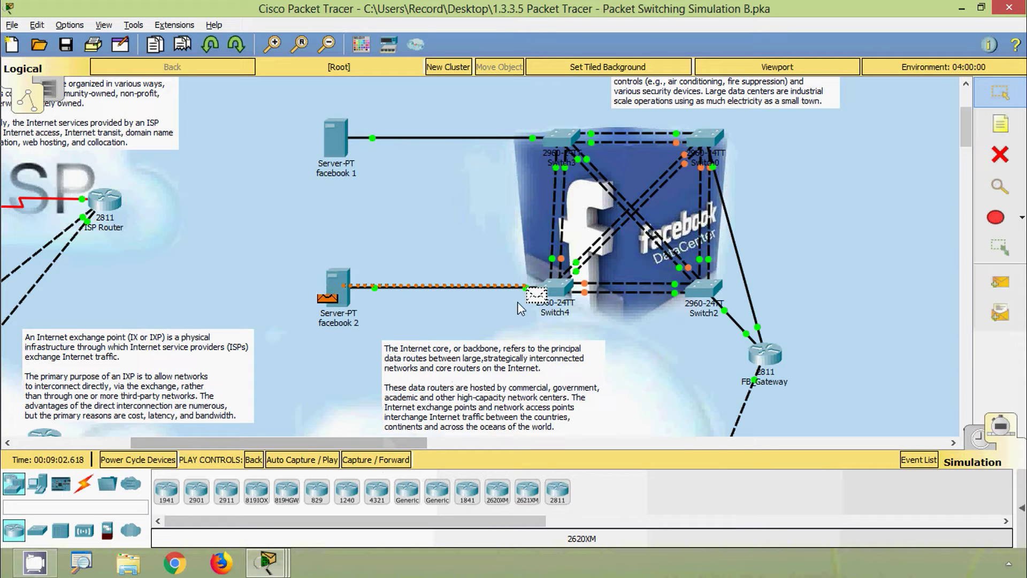
click(390, 460)
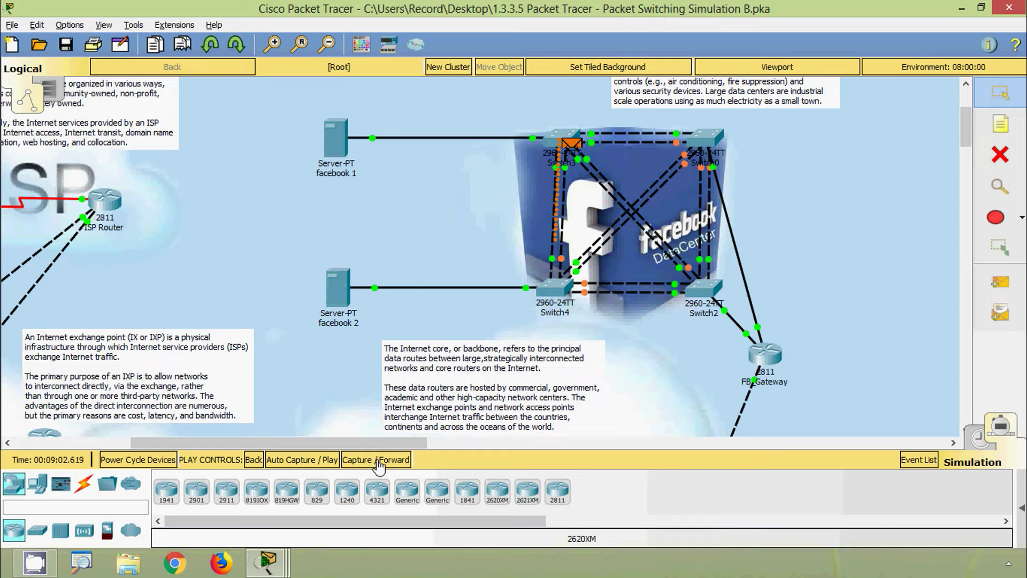
click(377, 461)
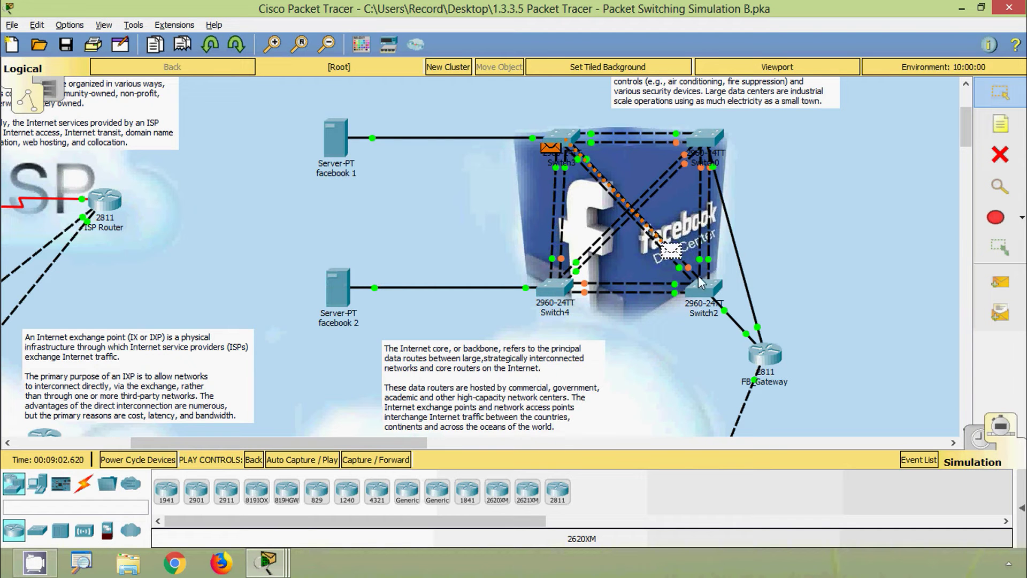
click(353, 461)
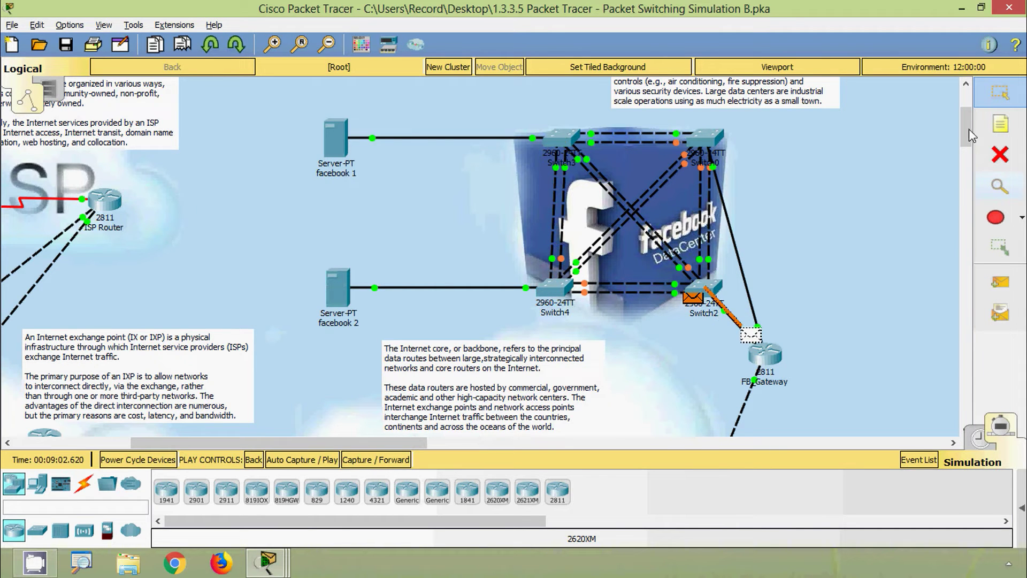
Advance the ICMP reply from the FB Gateway through ISP Core 6, 3, 2 and 1 to Internet Exchange Edge 2
drag(966, 126, 966, 168)
click(376, 459)
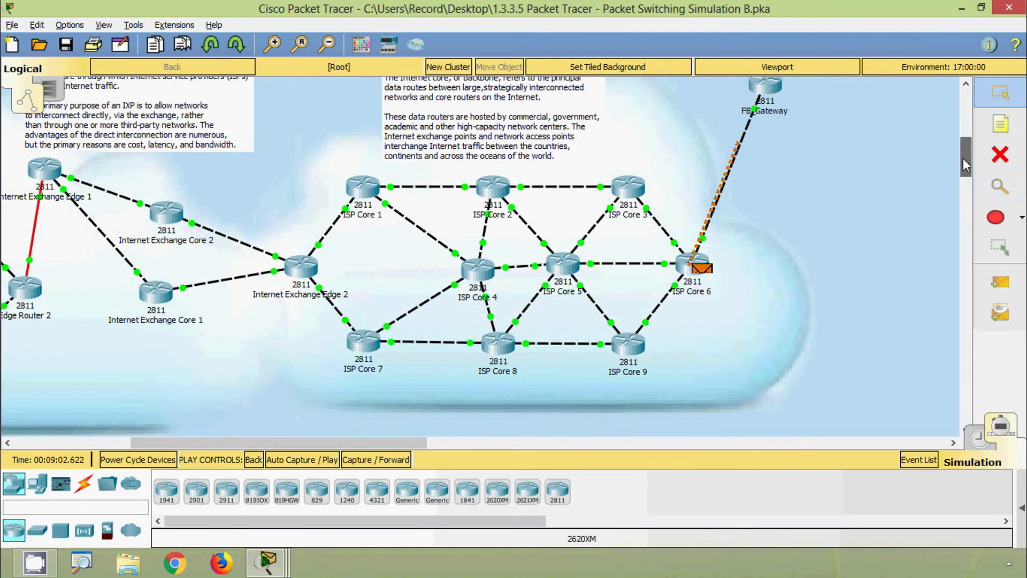
click(399, 461)
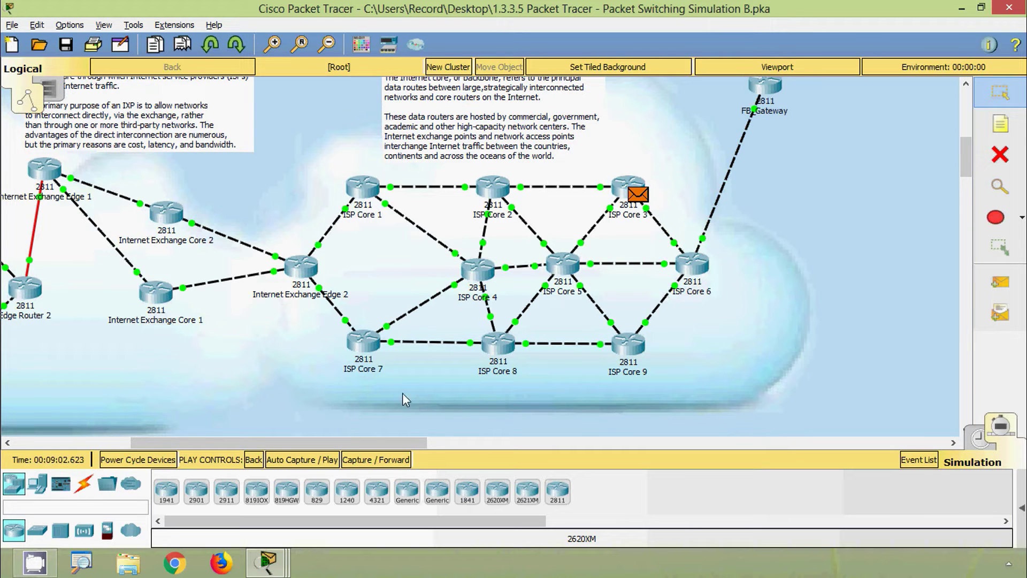
click(369, 460)
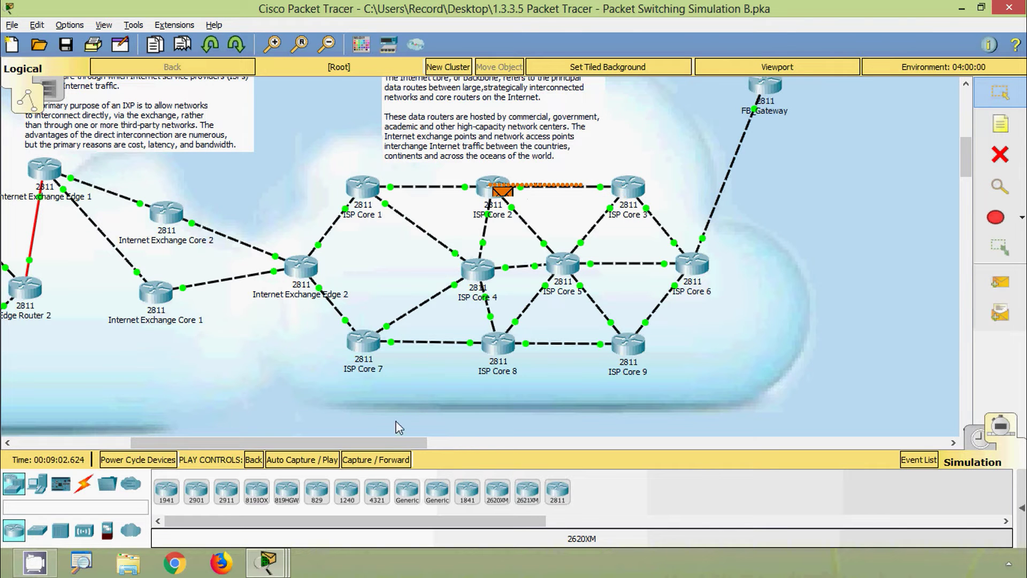
click(378, 461)
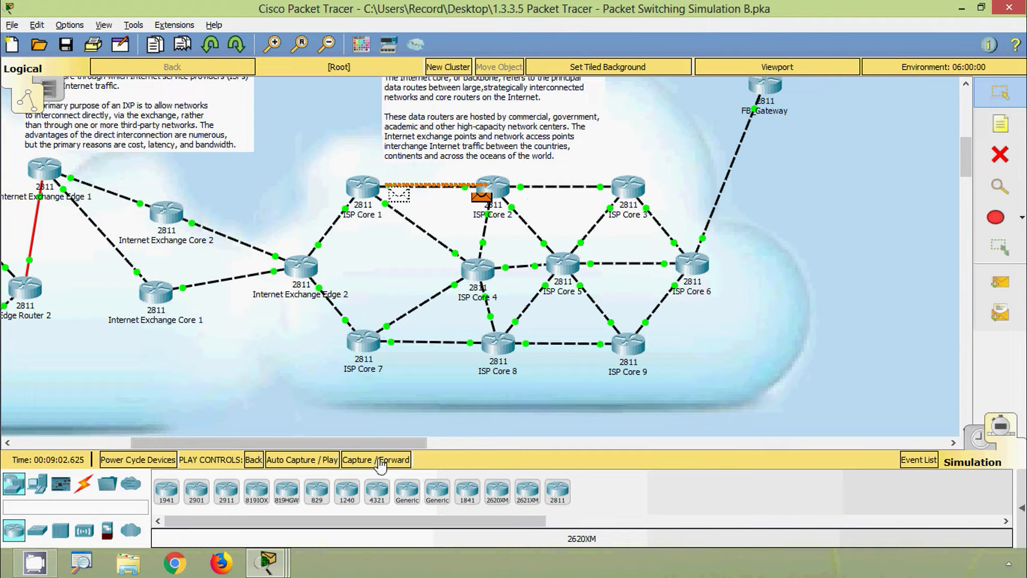
click(380, 461)
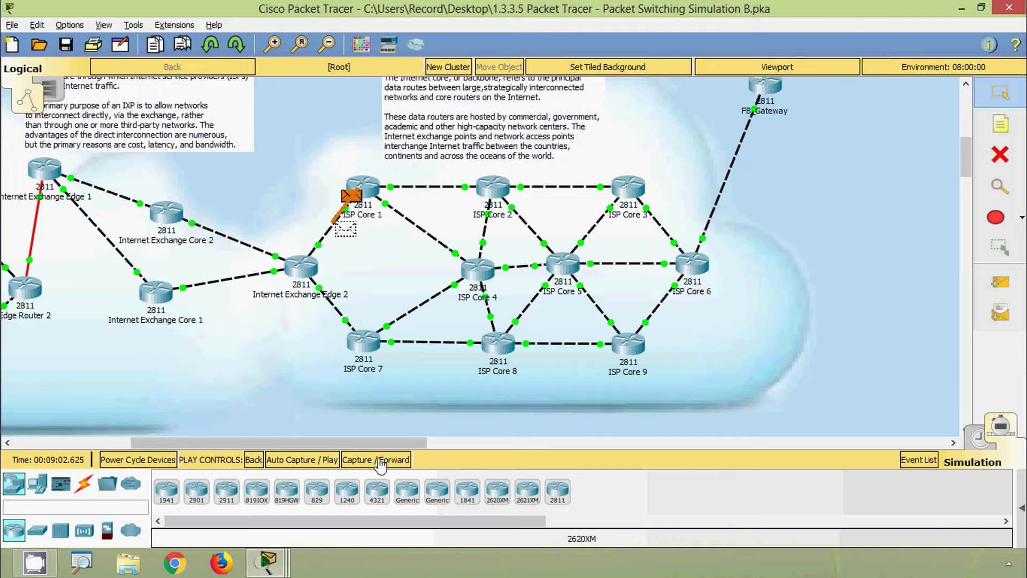
Advance the ICMP reply from Internet Exchange Edge 2 through Internet Exchange Core 2 and Internet Exchange Edge 1 to Edge Router 2
drag(193, 444, 106, 444)
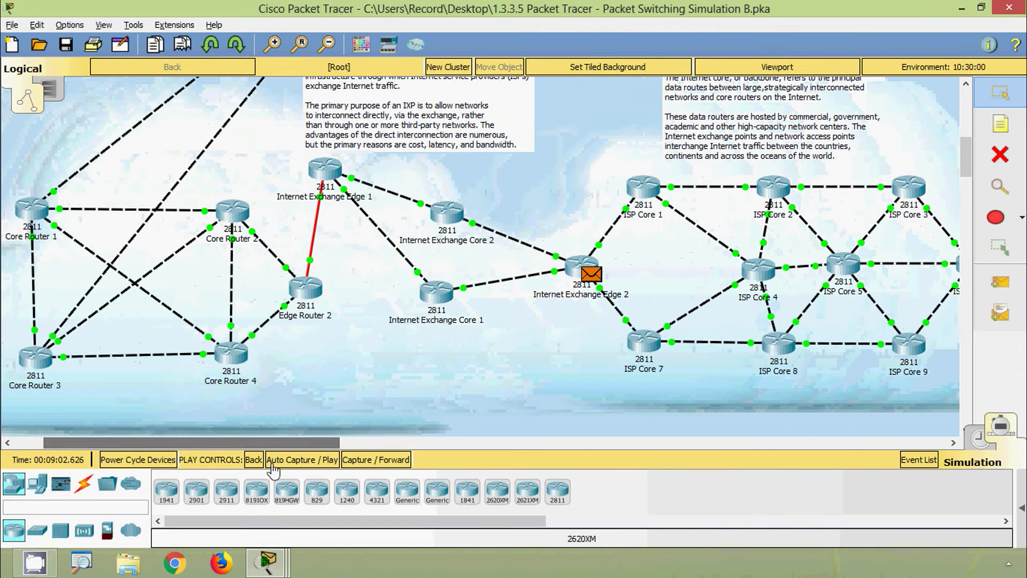
click(359, 462)
click(360, 461)
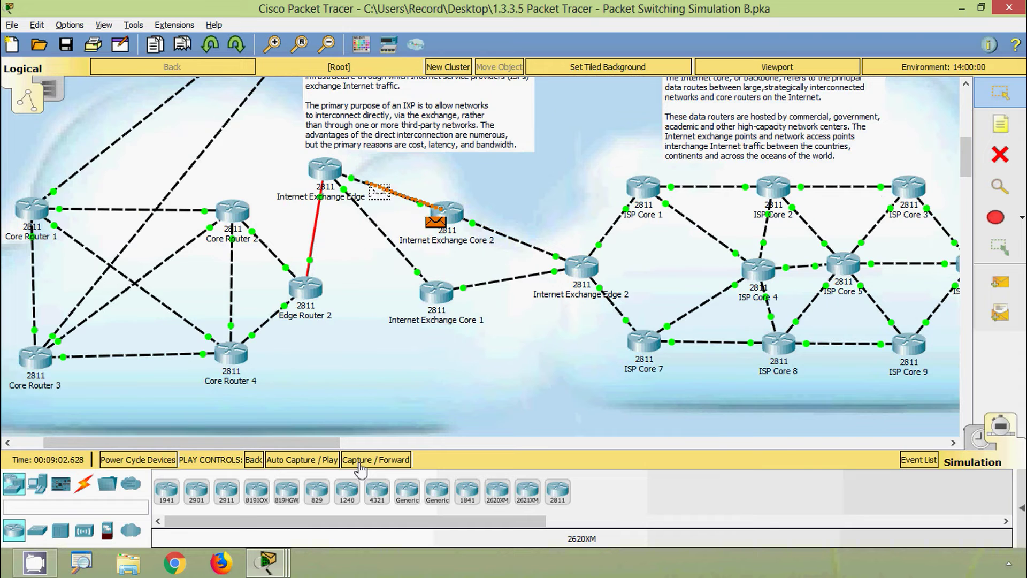
click(359, 461)
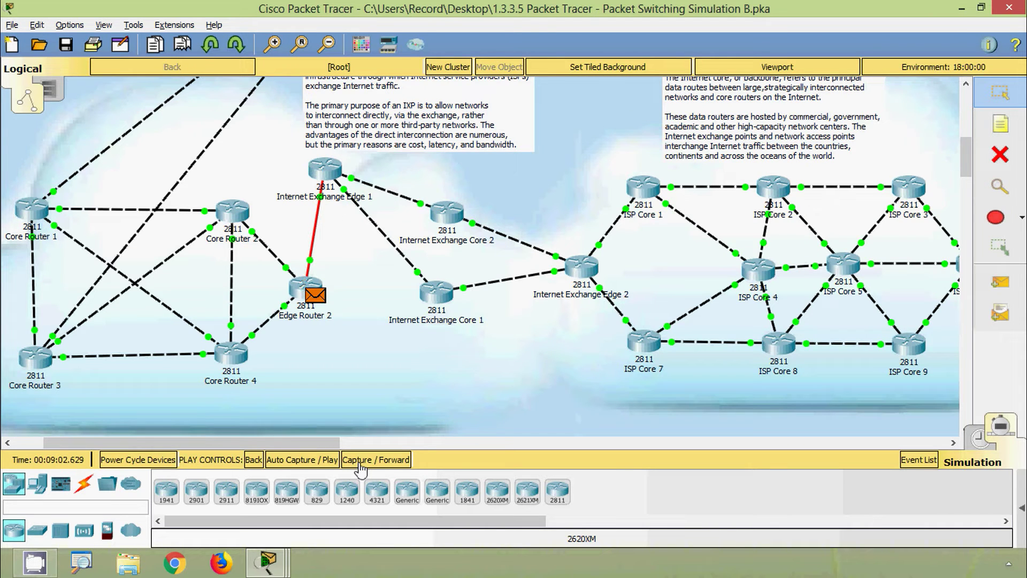
Advance the ICMP reply from Edge Router 2 through Core Router 4 and the ISP Router to the Gateway
click(359, 461)
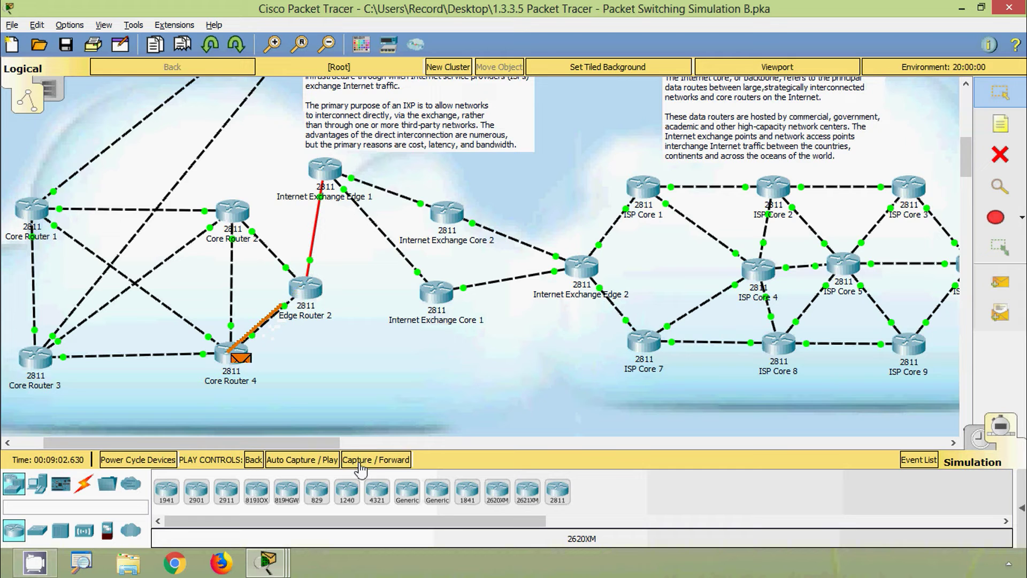
click(359, 461)
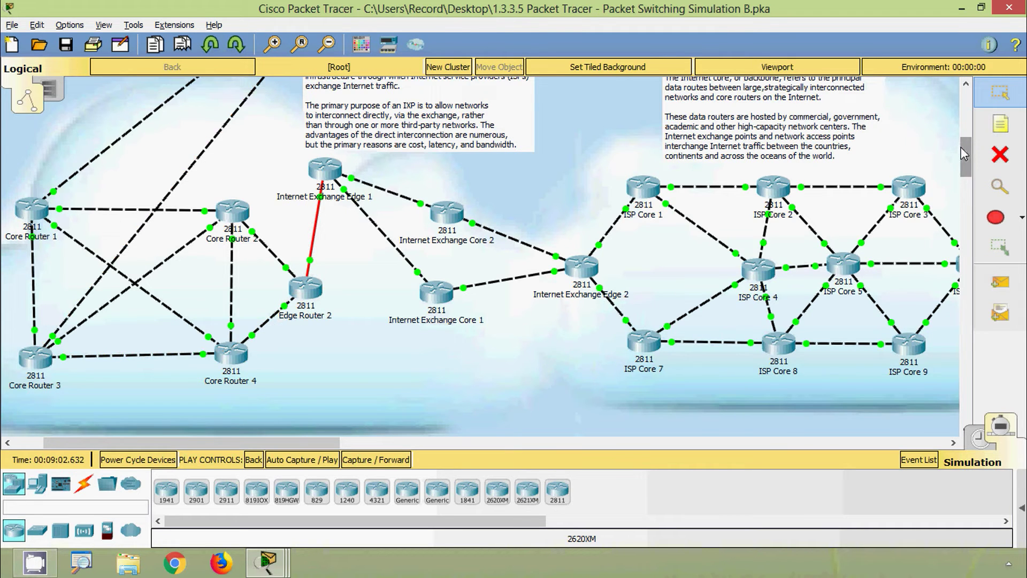
drag(961, 147, 968, 113)
click(403, 461)
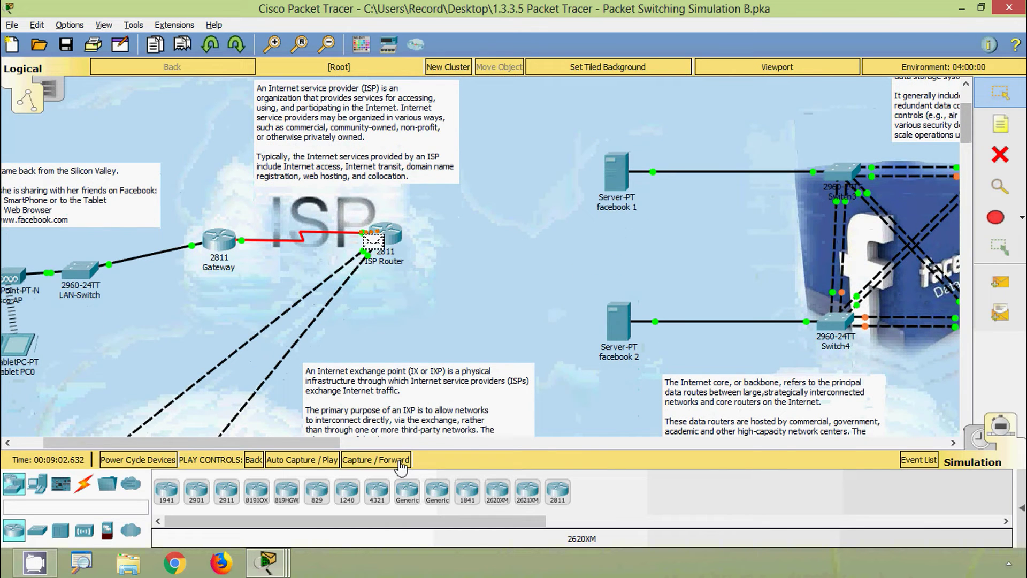
Advance the ICMP reply from the Gateway through the LAN-Switch and the Cisco access point to the SmartPhone
drag(259, 443, 229, 457)
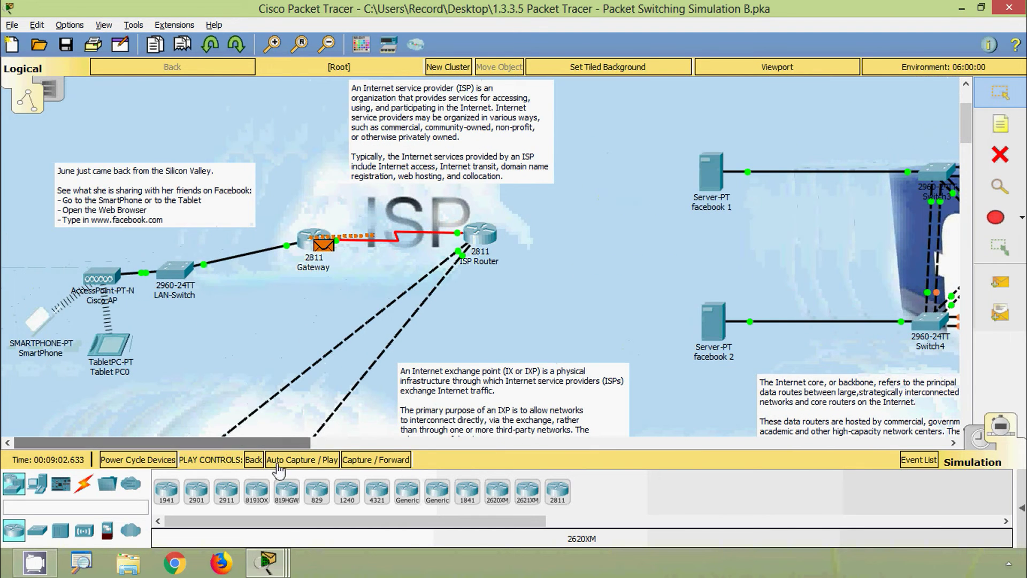
click(365, 462)
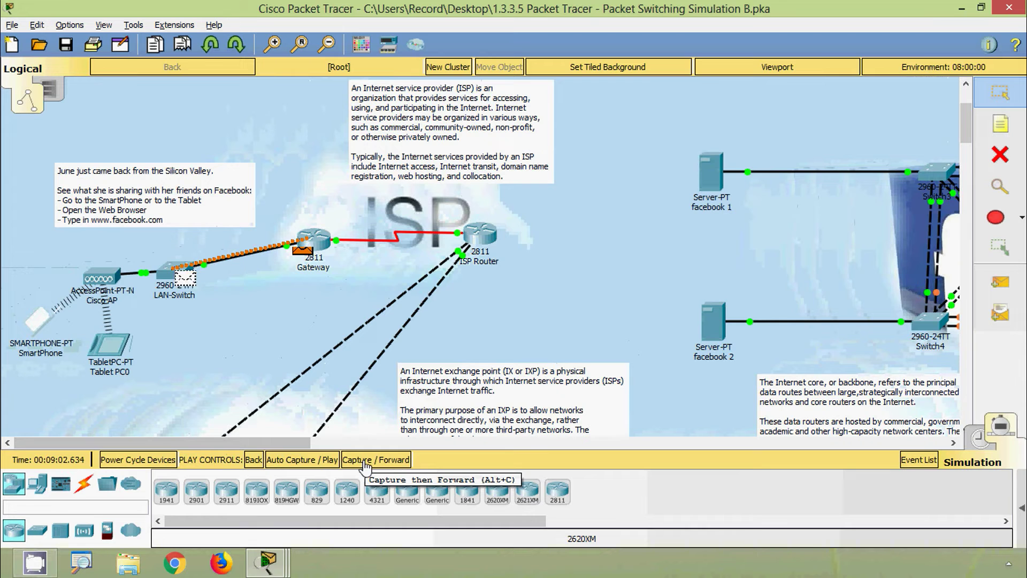
click(364, 461)
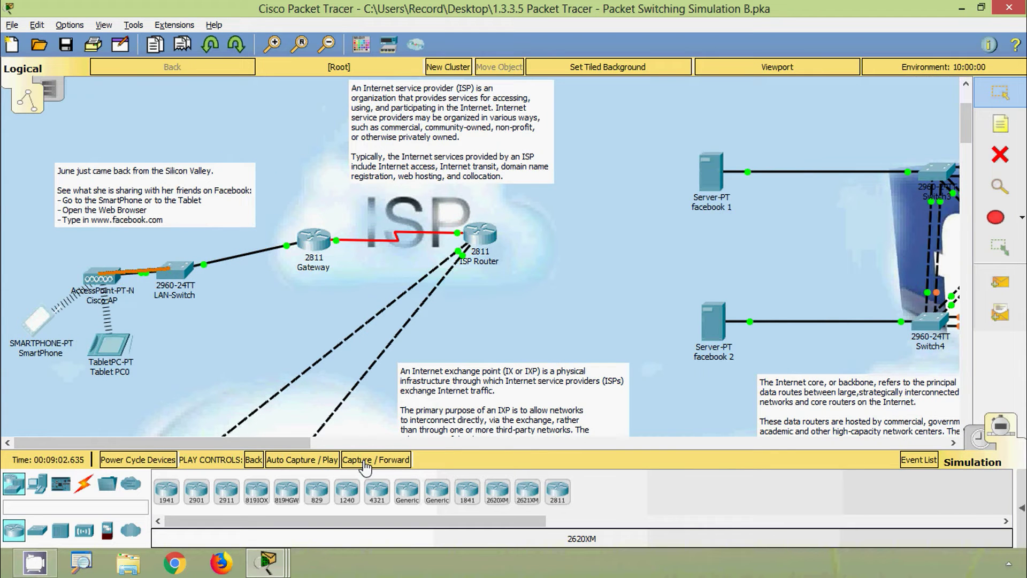
click(364, 462)
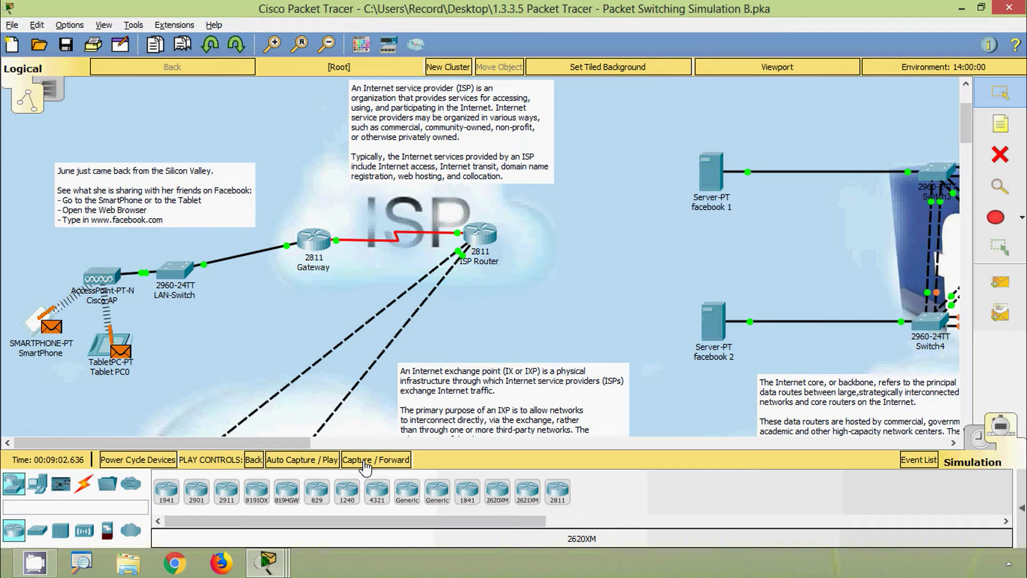
Check the ping output in the SmartPhone's Command Prompt and return to the network topology
mouse_move(268, 562)
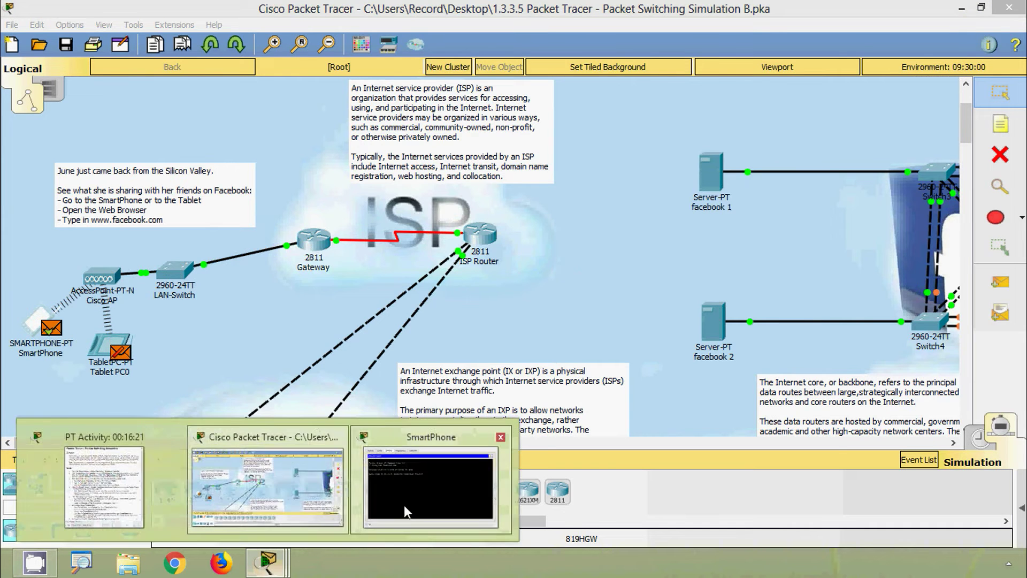
click(405, 505)
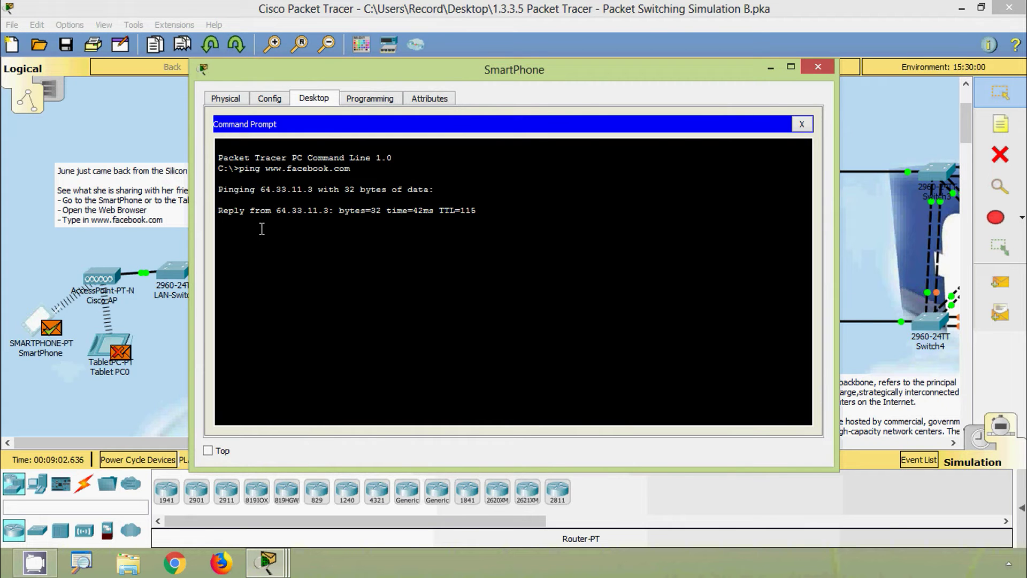
key(alt+Tab)
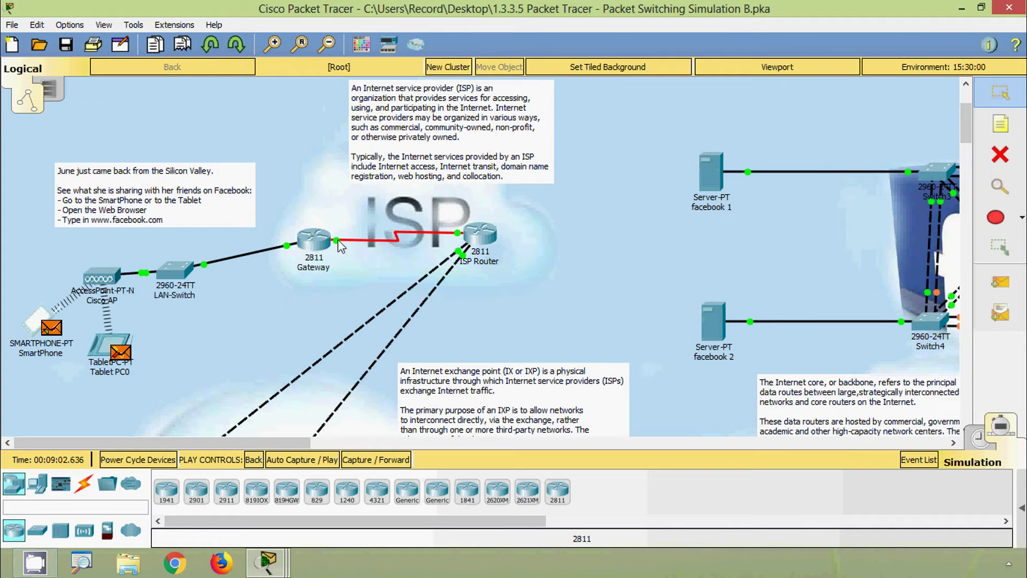
Play the remaining ping traffic with automatic capture, pausing and resuming the simulation once
click(317, 465)
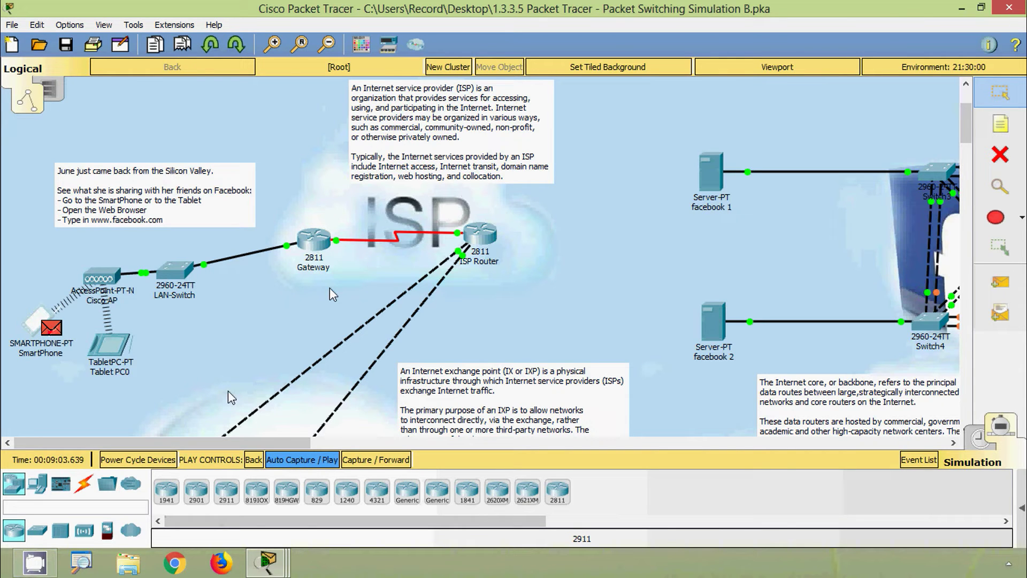
click(285, 461)
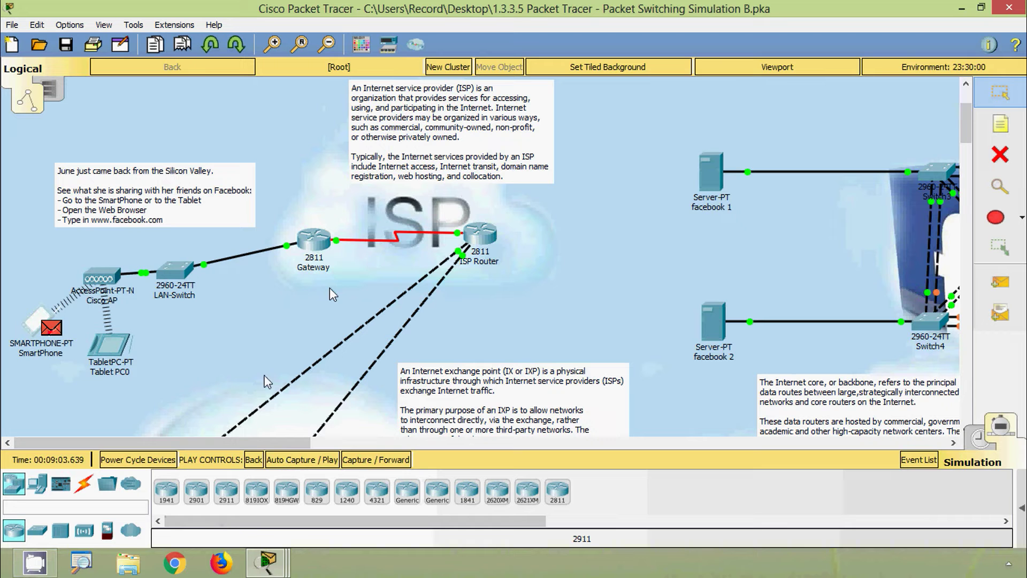
click(294, 459)
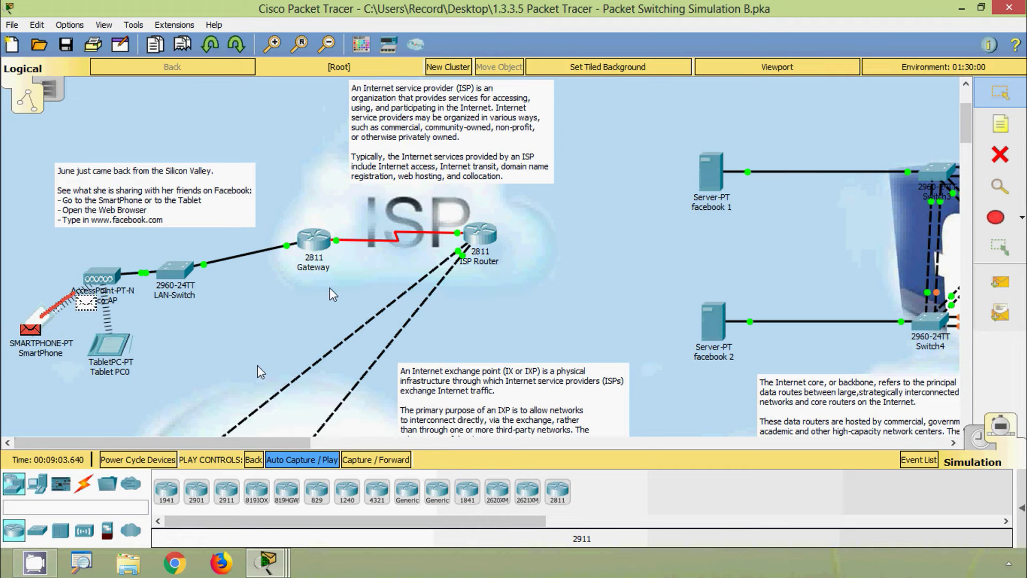